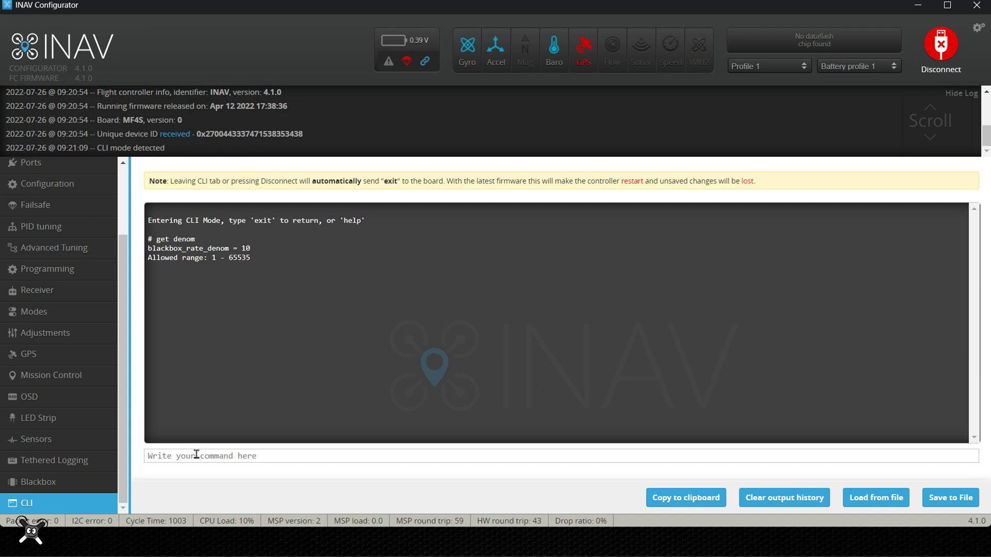
Query the flight controller's command line for the settings matching "loop".
type("get loop")
key("Return")
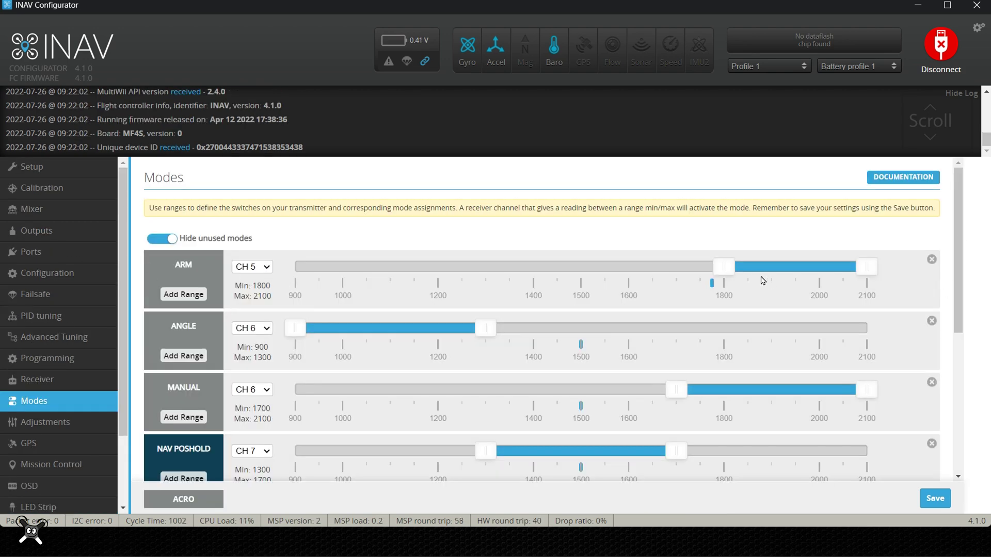
Examine the channel and range assigned to the BLACKBOX mode at the end of the modes list.
left_click_drag(961, 236, 955, 393)
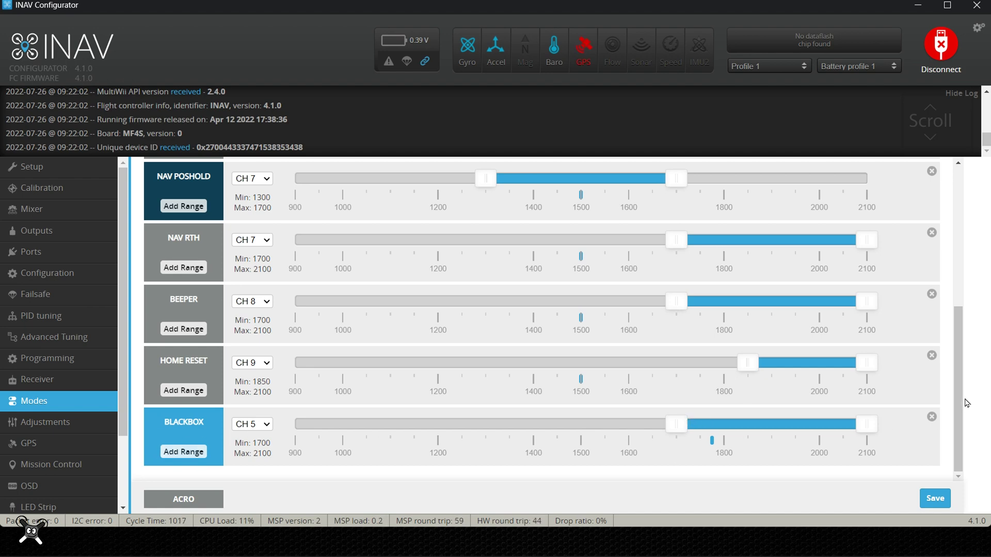
left_click_drag(964, 402, 939, 421)
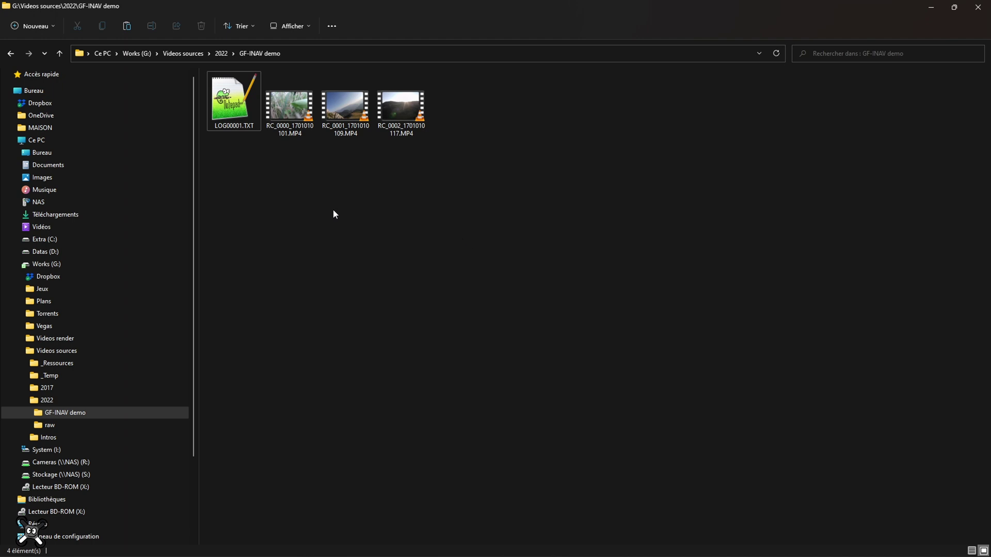
In File Explorer, look over the log and video files in the GF-INAV demo folder and display them in the Détails view.
left_click(224, 117)
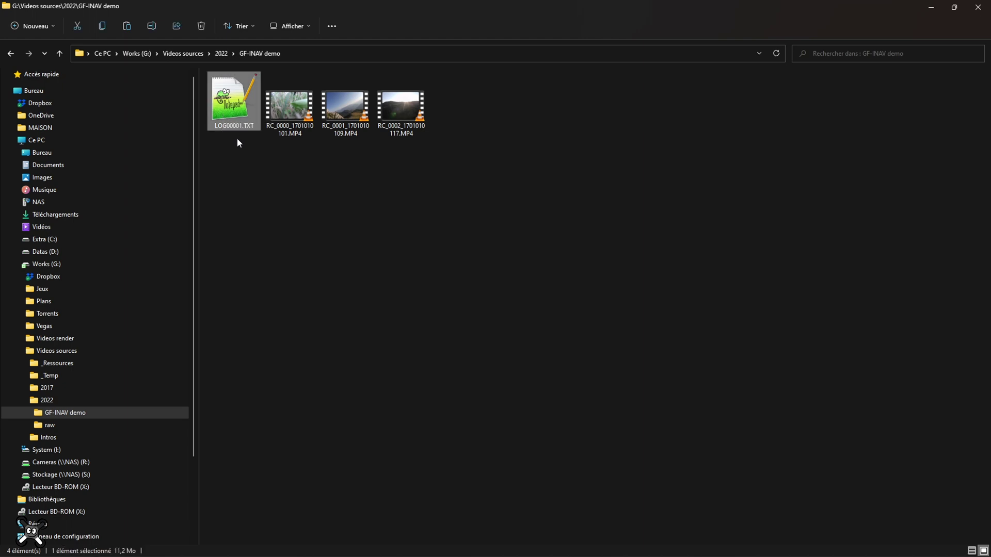
left_click(299, 131)
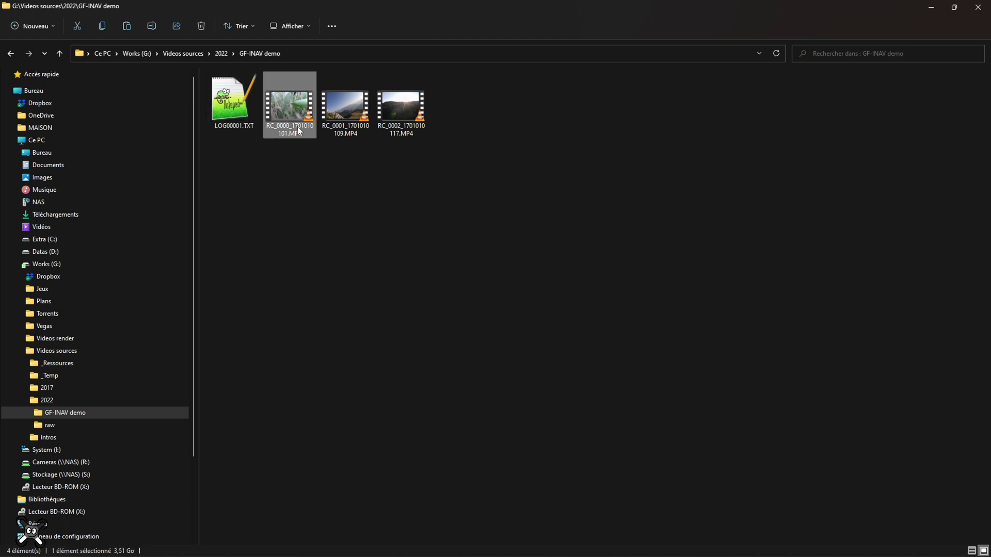
left_click(345, 133)
left_click(306, 27)
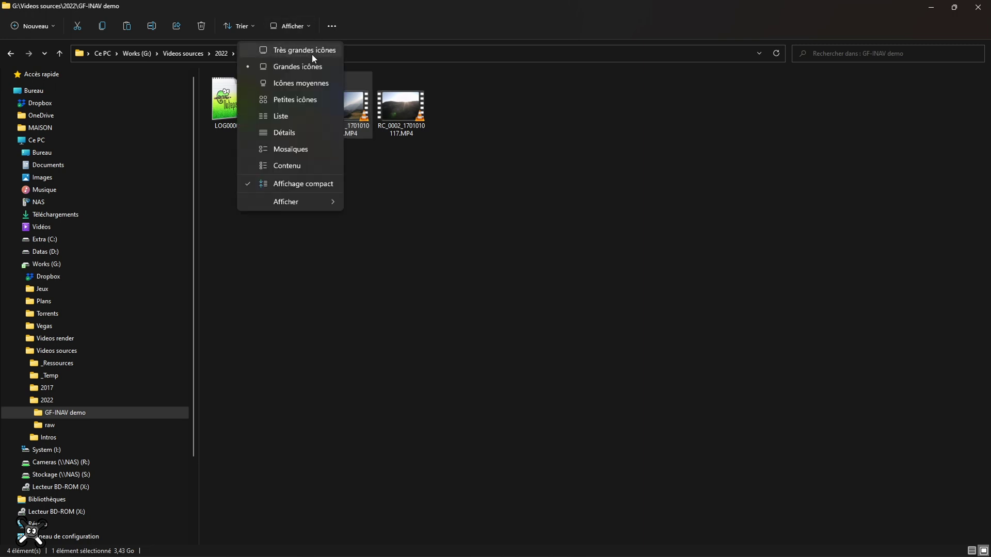
left_click(302, 136)
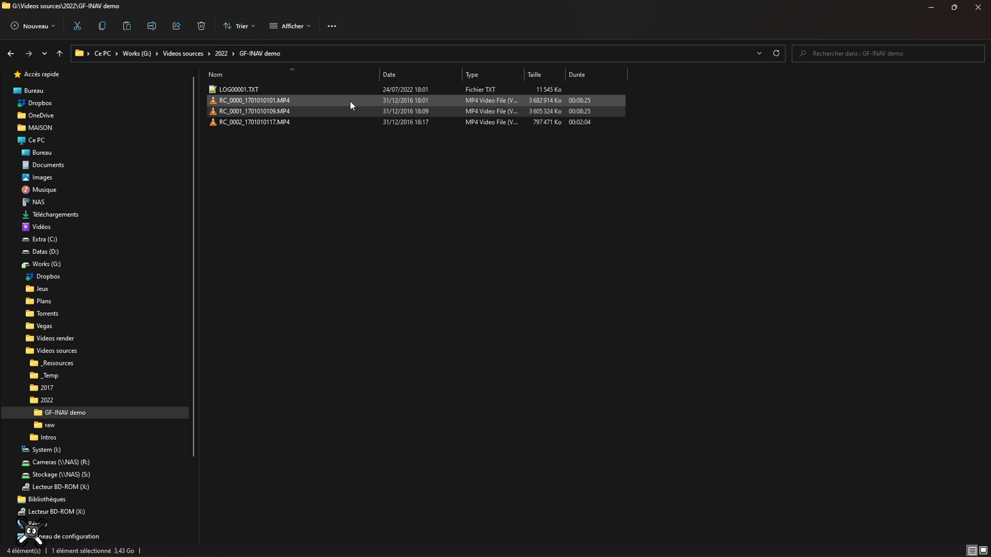
Examine the detailed video properties of RC_0000_1701010101.MP4, including resolution and frame rate, without changing anything.
left_click(350, 101)
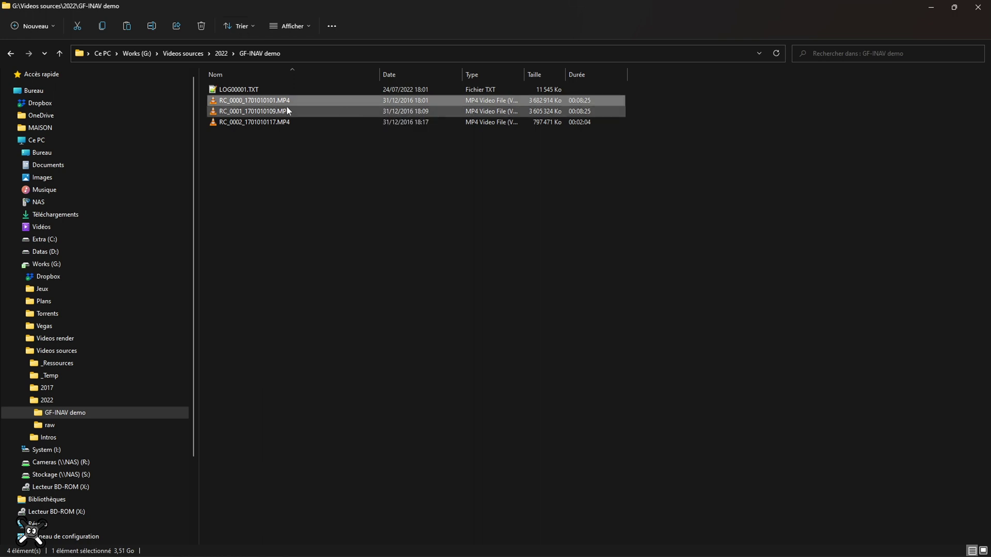
right_click(271, 102)
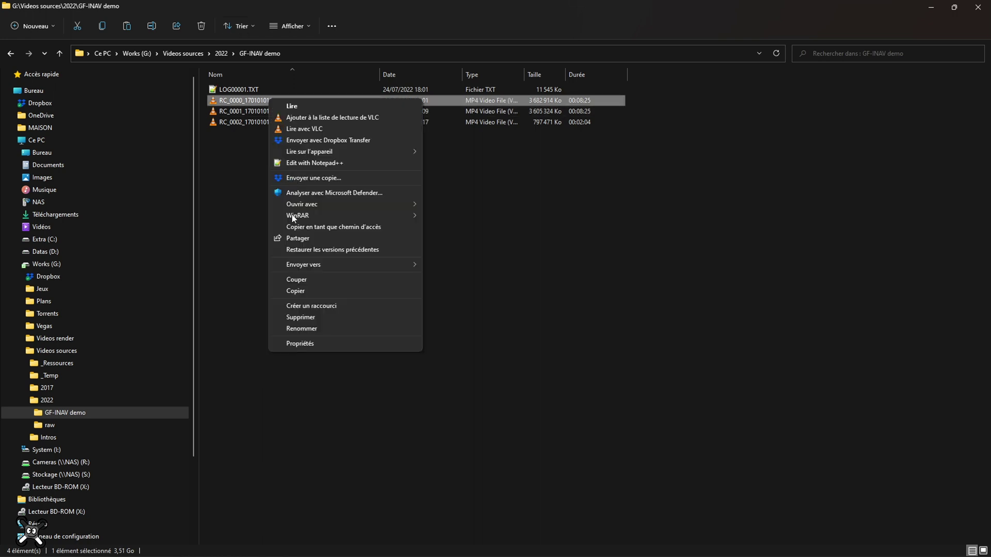
left_click(310, 343)
left_click(339, 123)
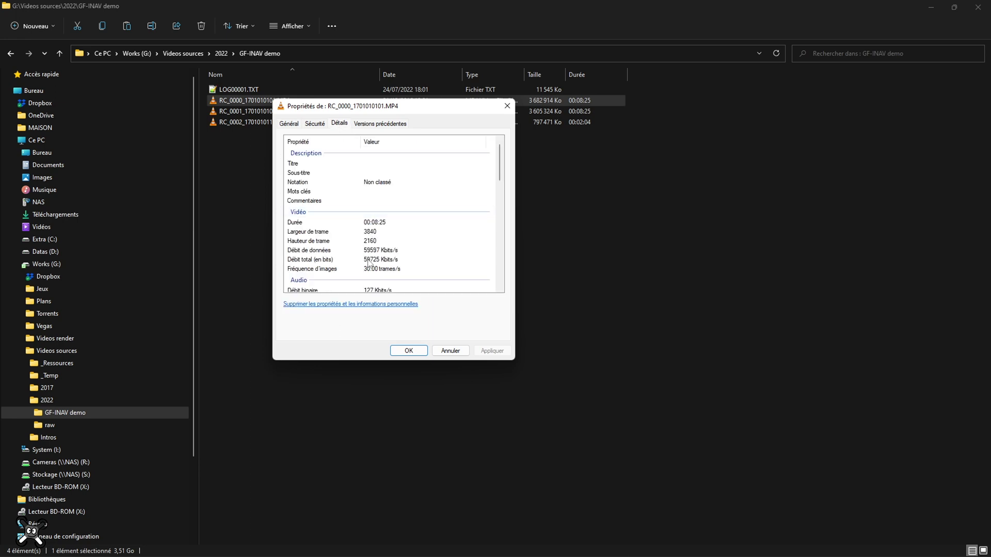
left_click(447, 351)
Rename the three RC video files, in recording order, as A.MP4, B.MP4 and C.MP4.
key("F2")
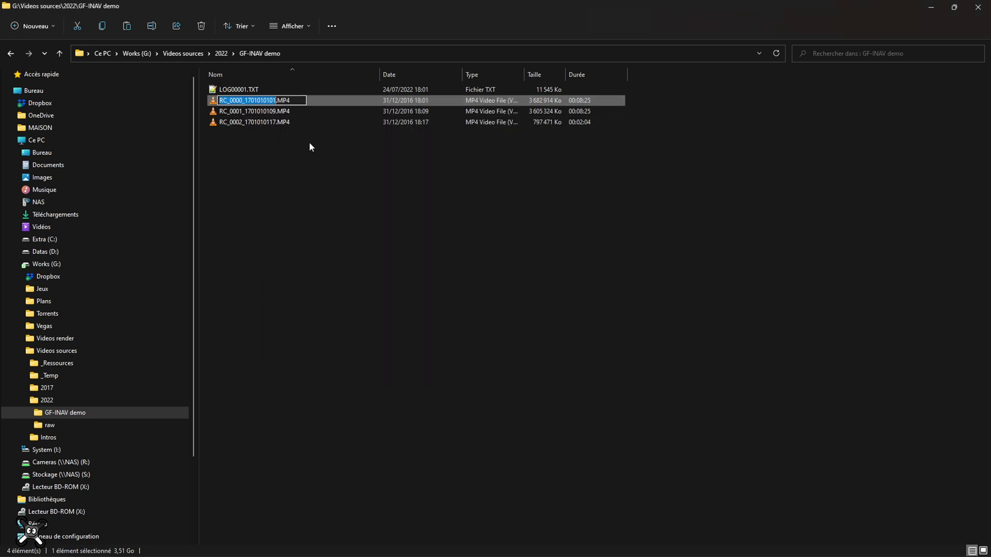
type("A")
key("Tab")
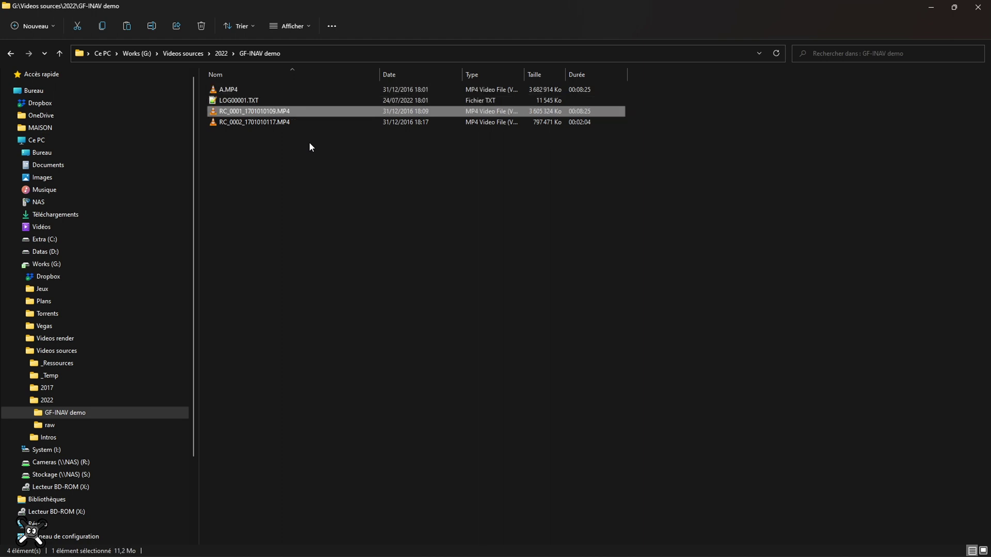
type("B.MP4")
key("Tab")
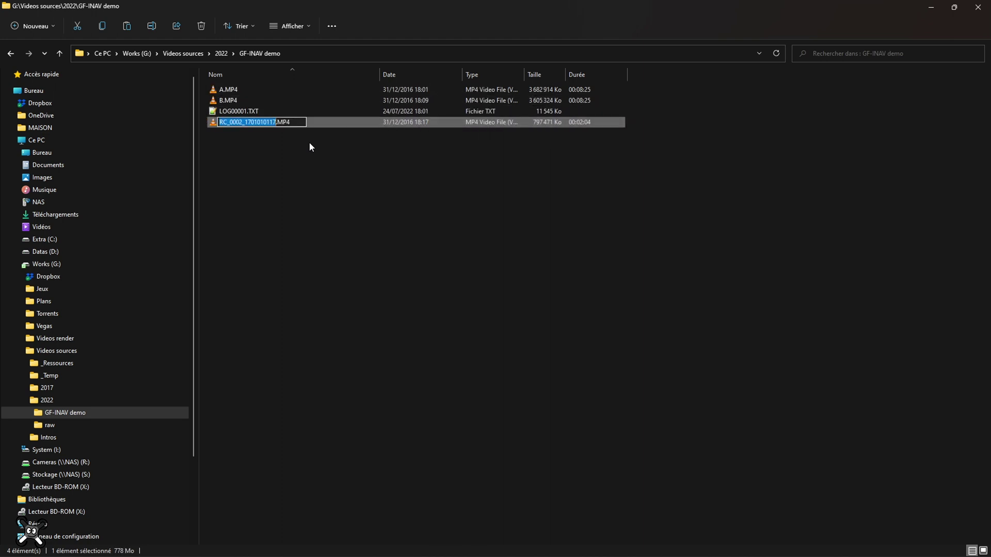
type("C")
key("Return")
left_click(338, 140)
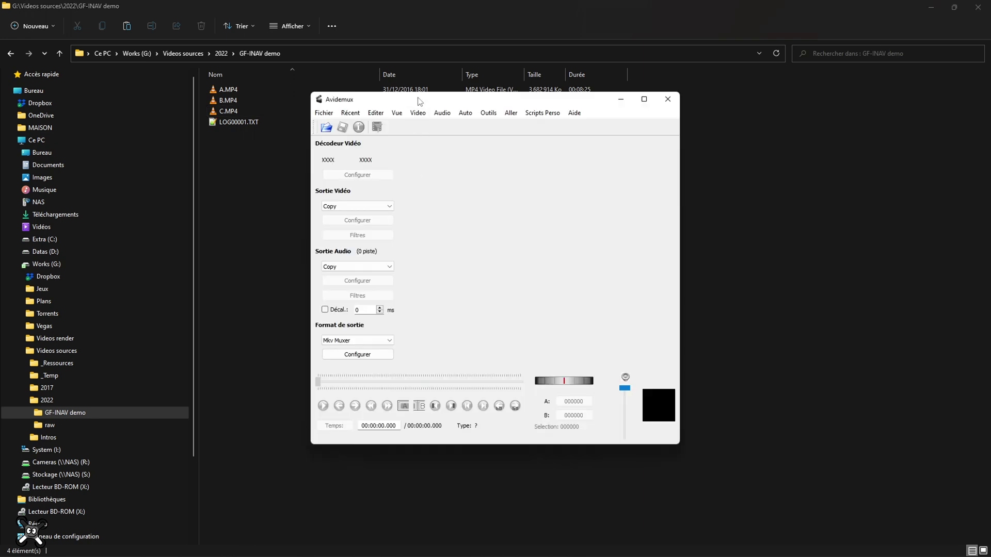
Switch to Avidemux, move its window below the file list and check the program's version information.
left_click_drag(419, 99, 334, 163)
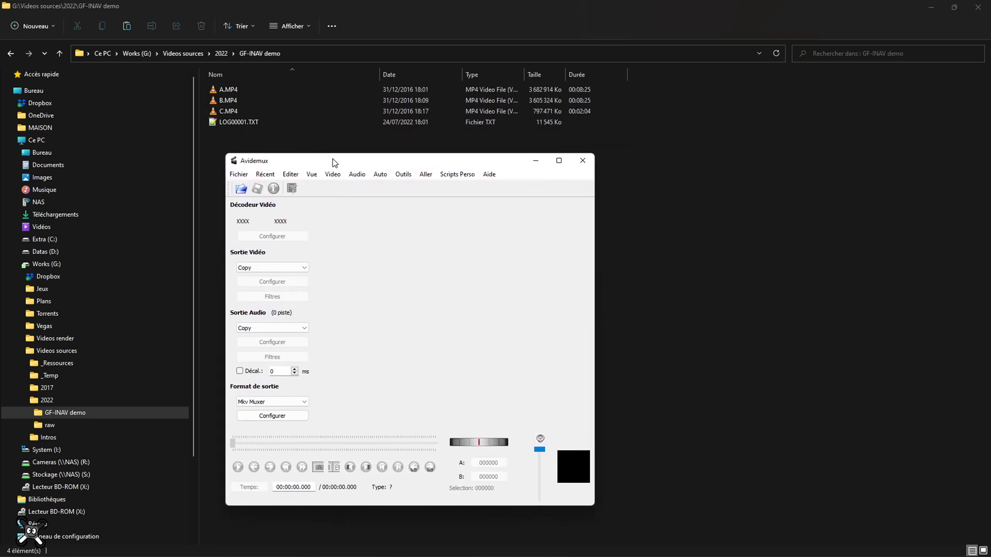
left_click(488, 174)
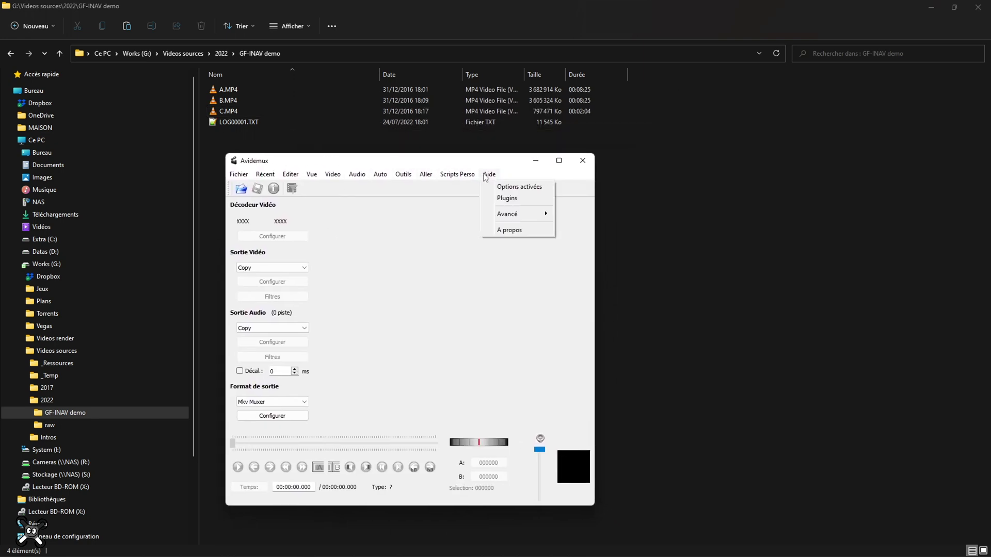
left_click(511, 232)
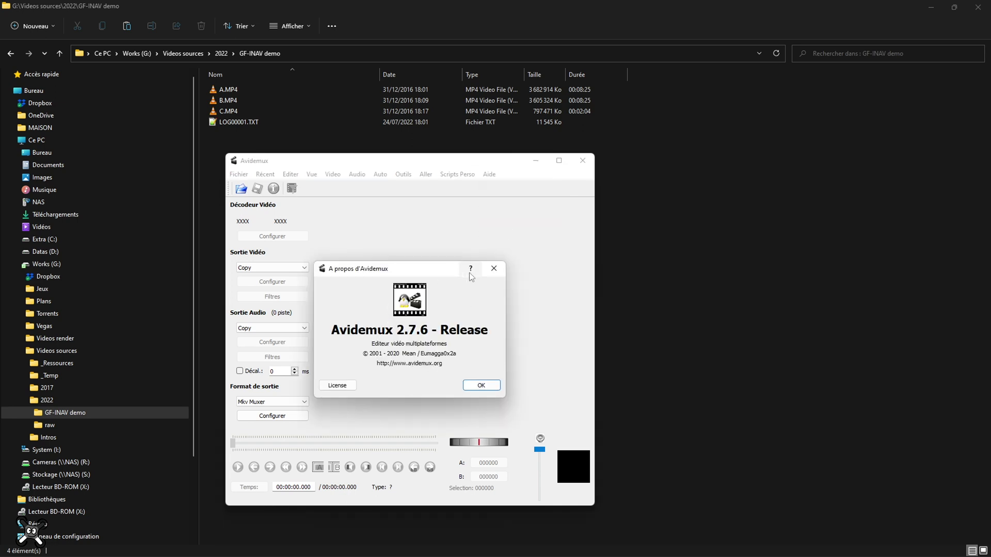
left_click(484, 385)
Set the output format to MP4 Muxer and load A.MP4 from the GF-INAV demo folder.
left_click(305, 402)
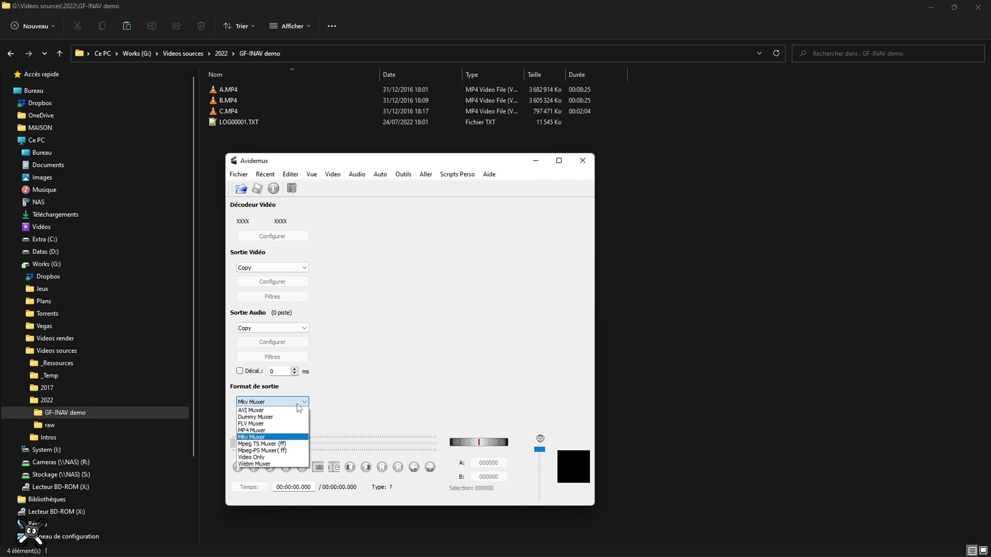
left_click(257, 432)
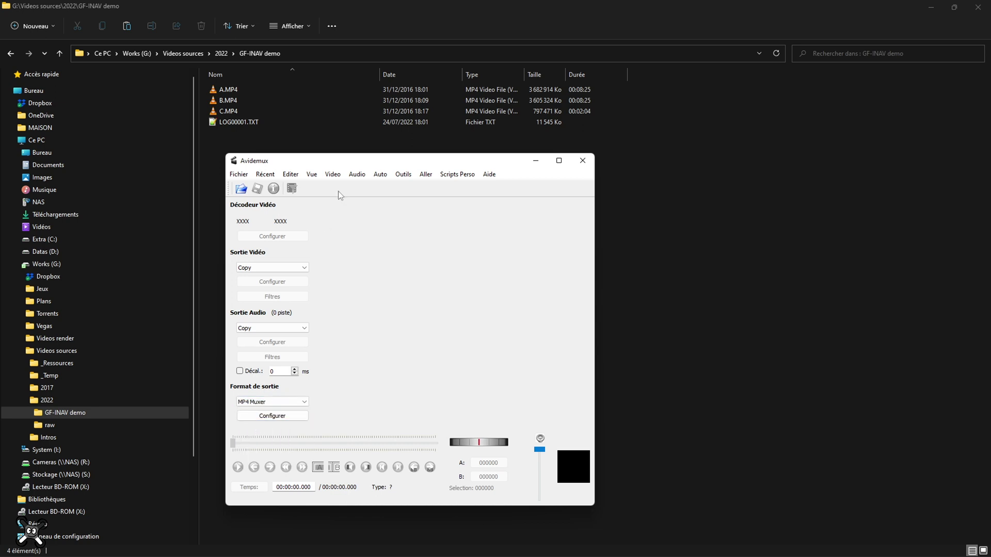
left_click_drag(356, 164, 523, 173)
left_click_drag(227, 90, 579, 322)
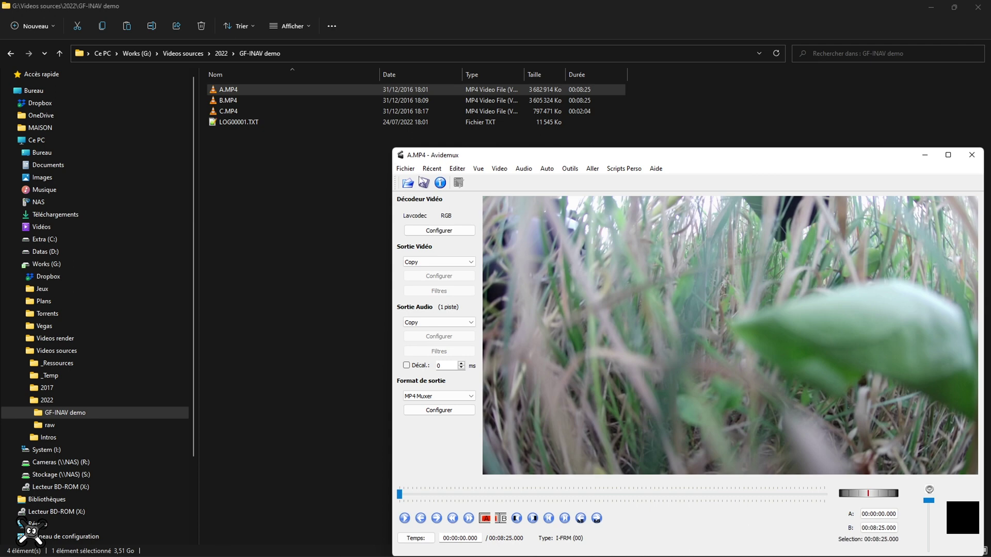
Append B.MP4 and C.MP4, in that order, after the loaded A.MP4 video.
left_click(406, 169)
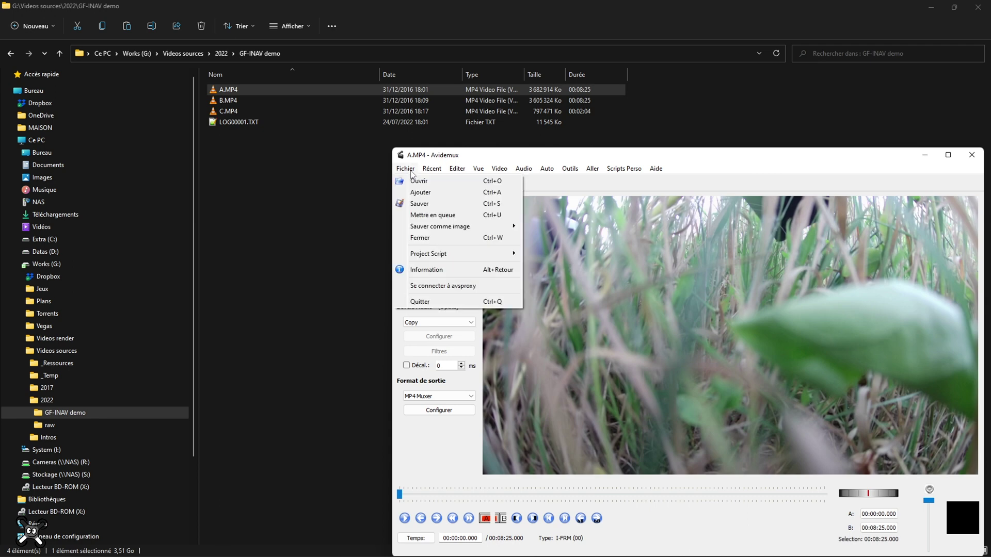
left_click(424, 197)
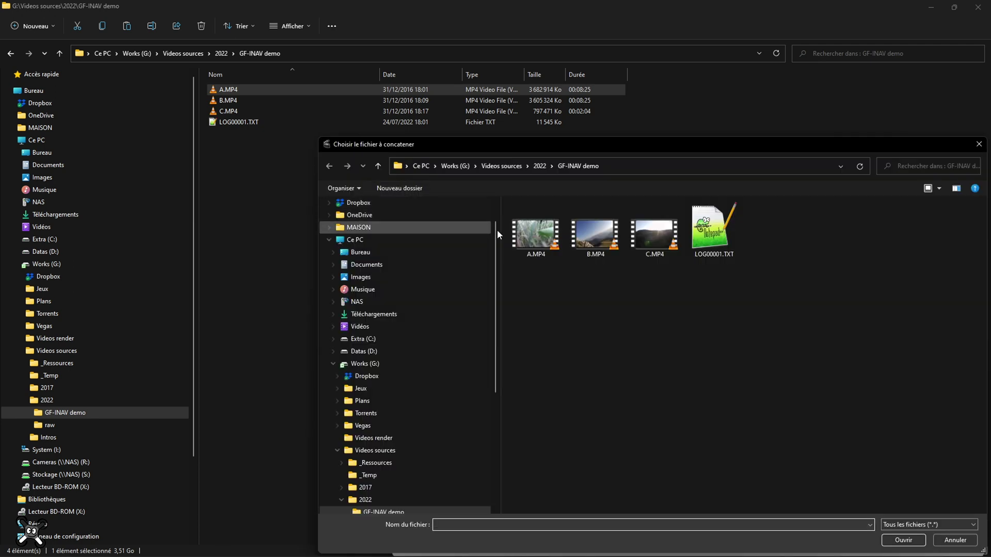
double_click(592, 243)
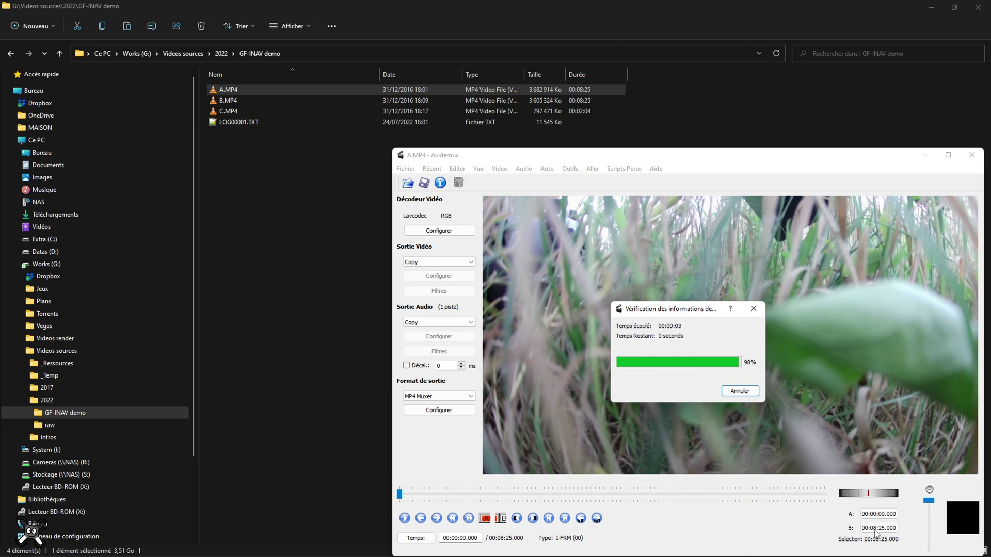
left_click(406, 168)
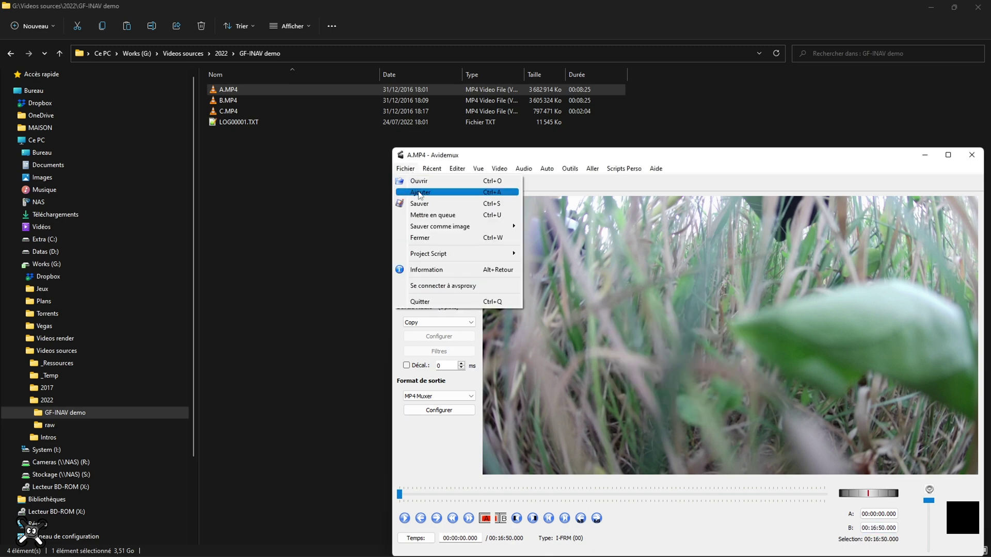
left_click(427, 193)
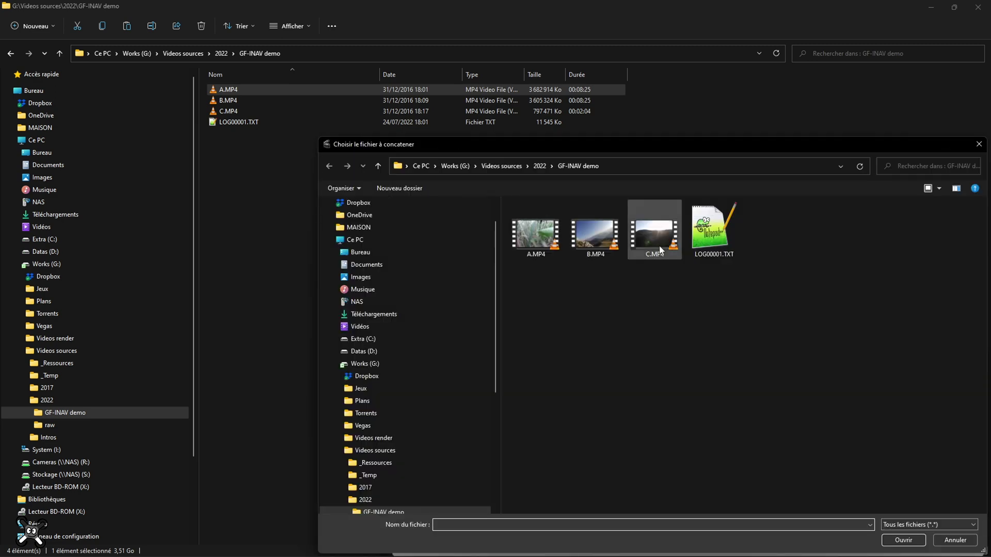
double_click(659, 250)
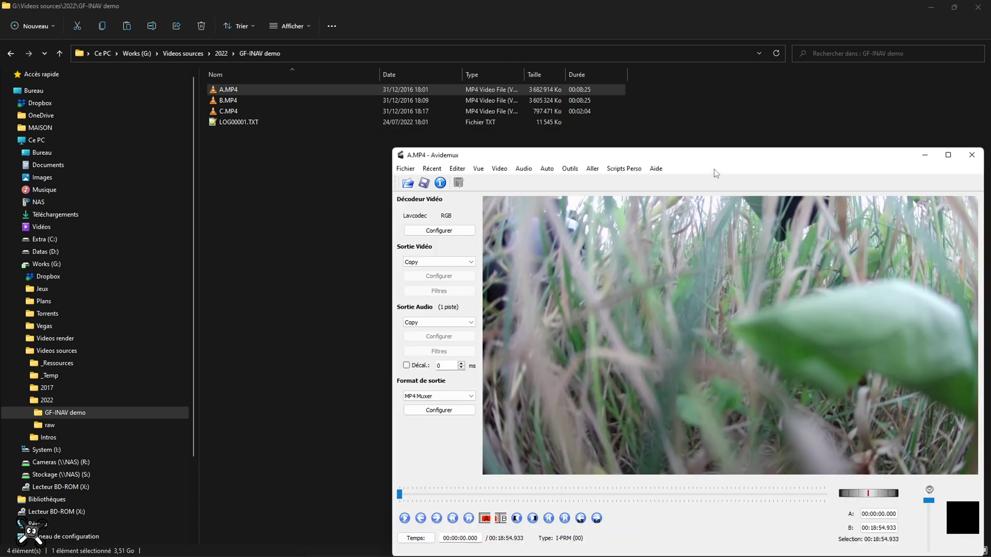
Maximize the editor, set marker A at 00:18:15.000 and cut everything from there to the end of the joined video.
left_click_drag(715, 156, 553, 94)
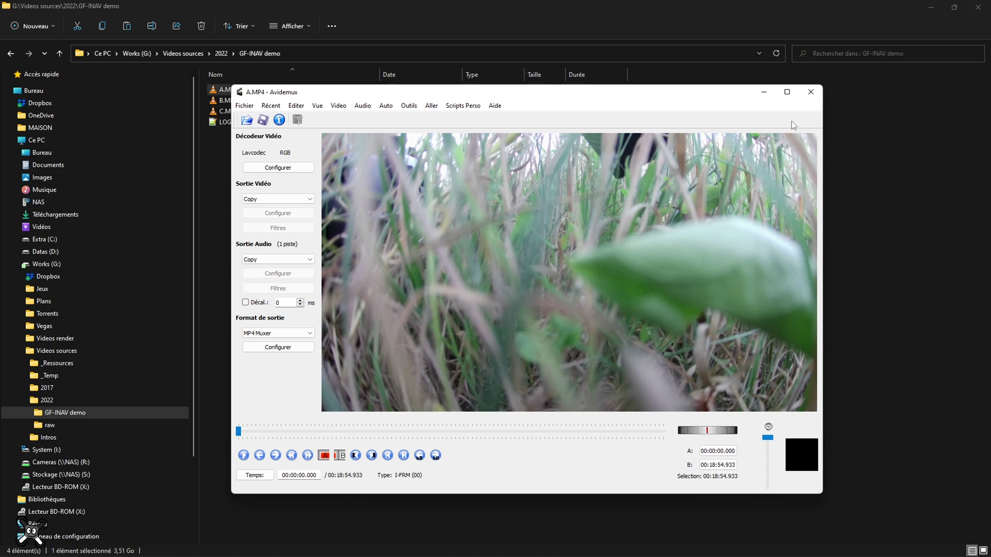
left_click(787, 92)
left_click_drag(444, 495, 803, 500)
key("Up")
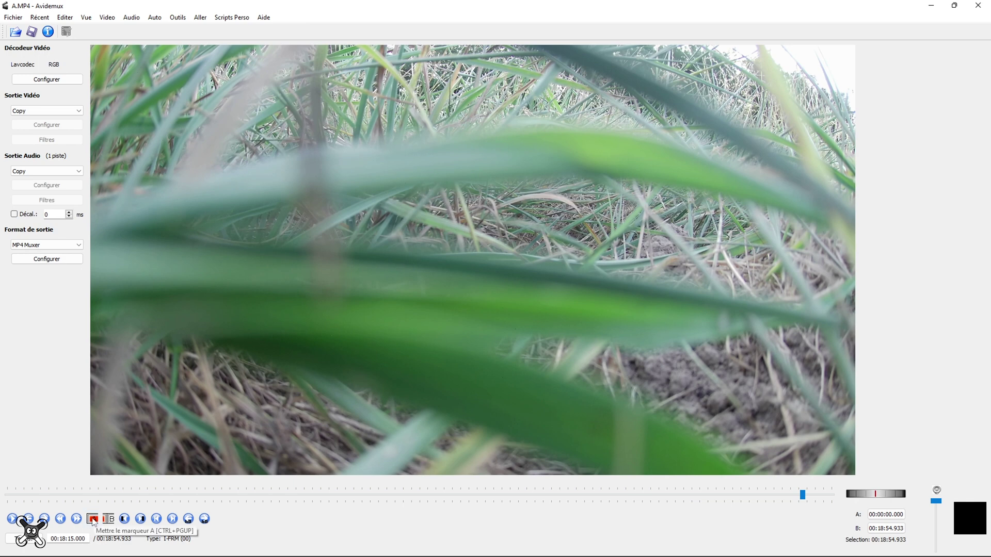
left_click(93, 519)
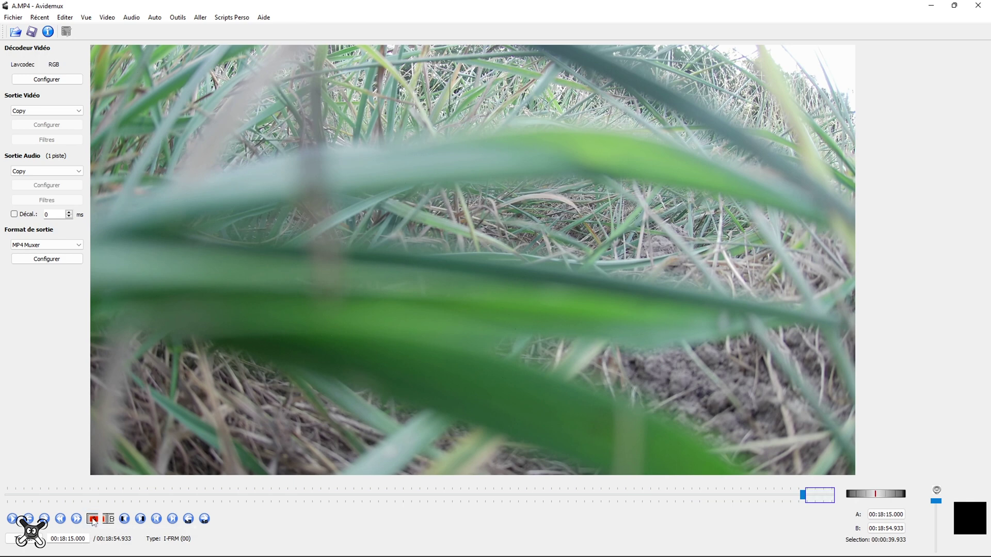
left_click(63, 19)
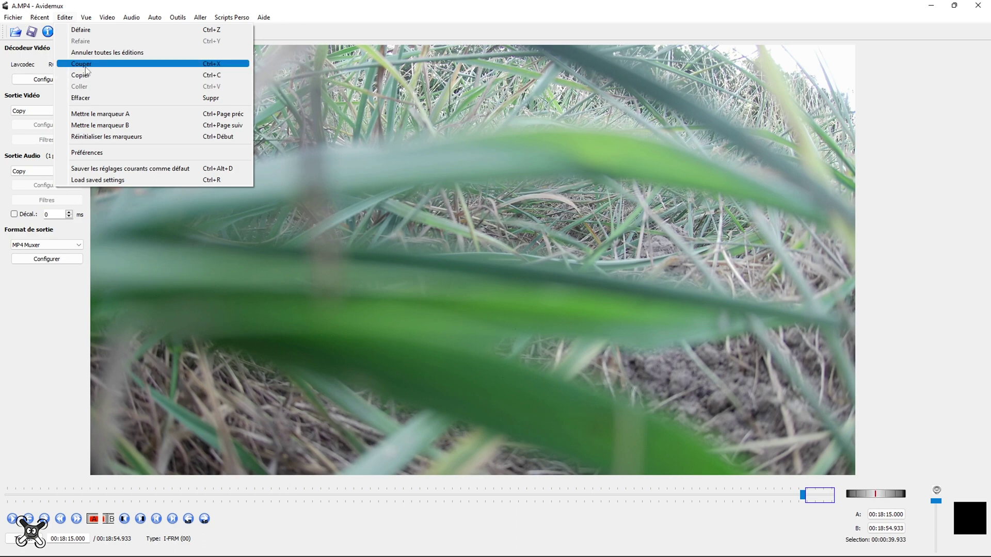
left_click(216, 67)
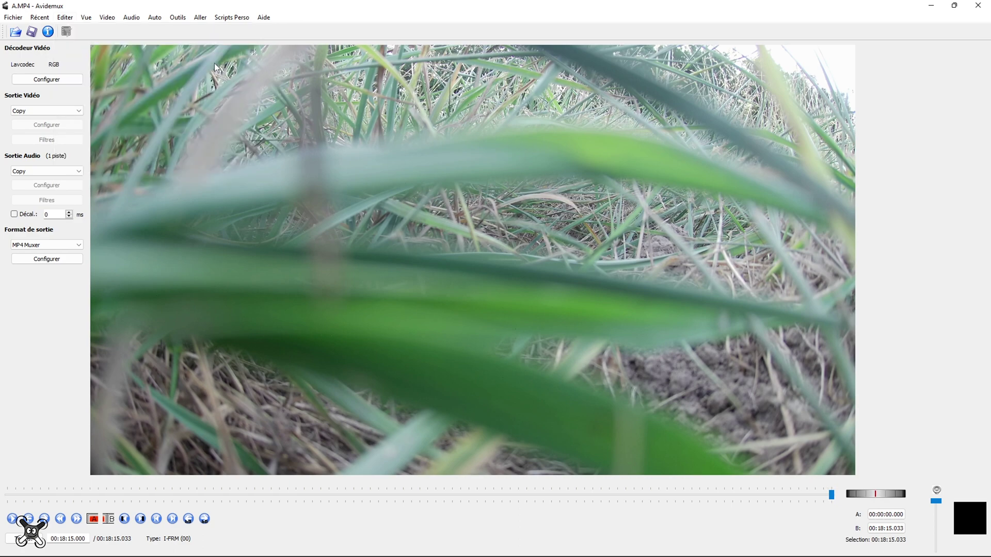
Play and scrub the opening minute of the joined video to examine where the start should be trimmed.
left_click(27, 503)
mouse_move(27, 503)
left_mouse_down()
mouse_move(55, 502)
mouse_move(47, 502)
left_mouse_up()
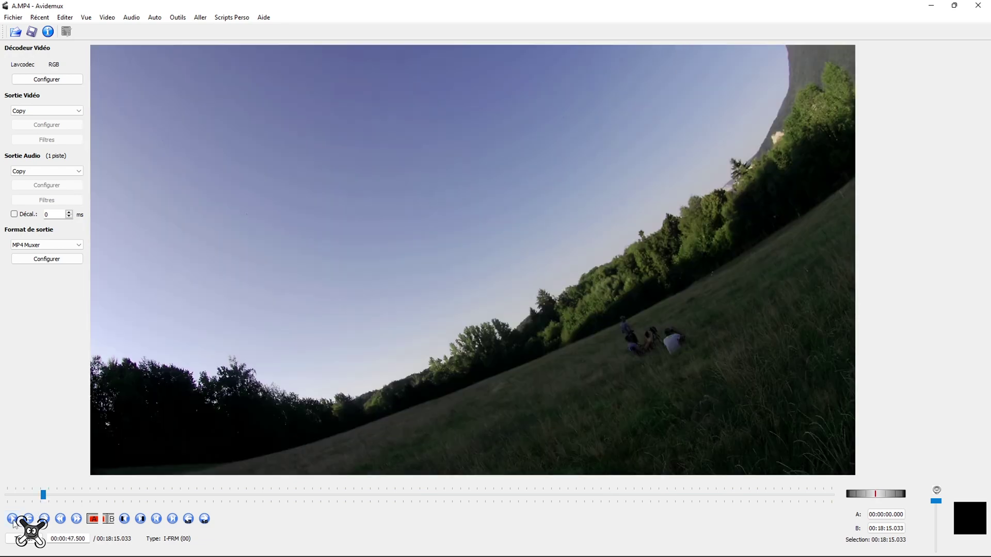
left_click(12, 519)
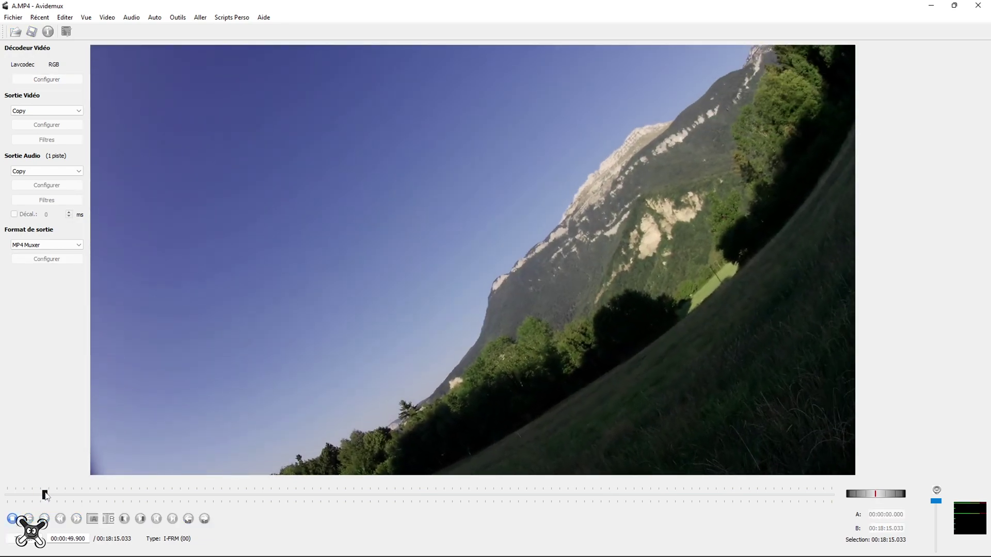
left_click_drag(45, 497, 39, 497)
left_click(12, 520)
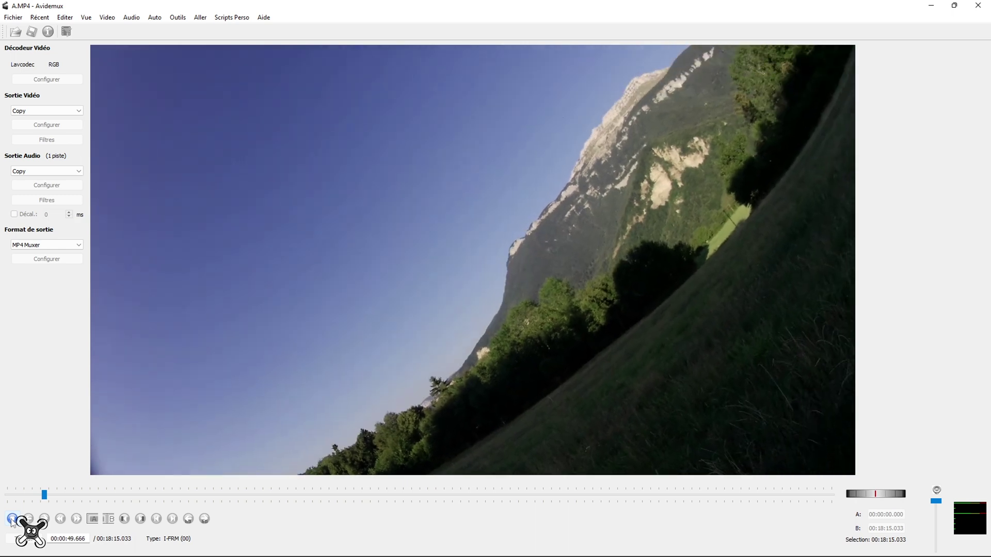
left_click(12, 519)
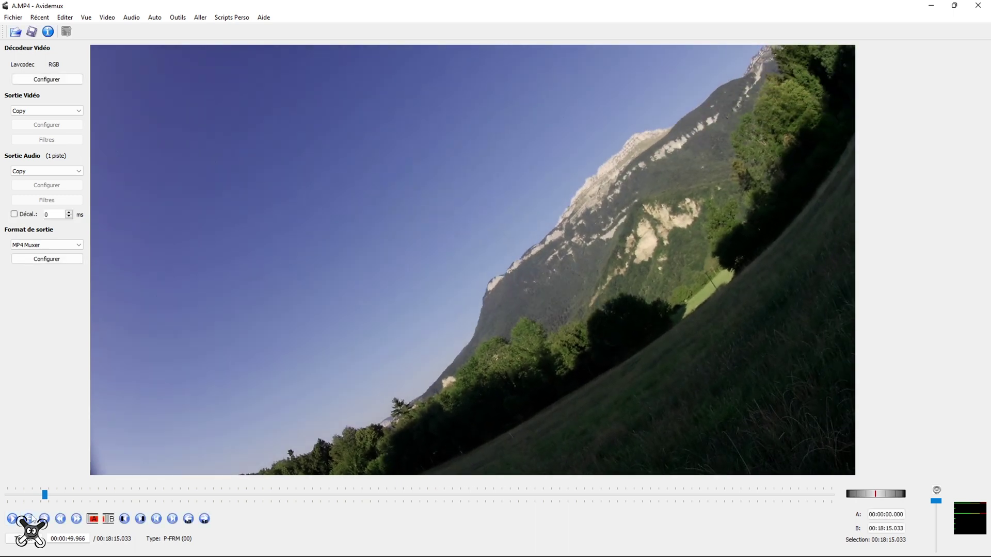
left_click(60, 519)
left_click(60, 519)
left_click(12, 519)
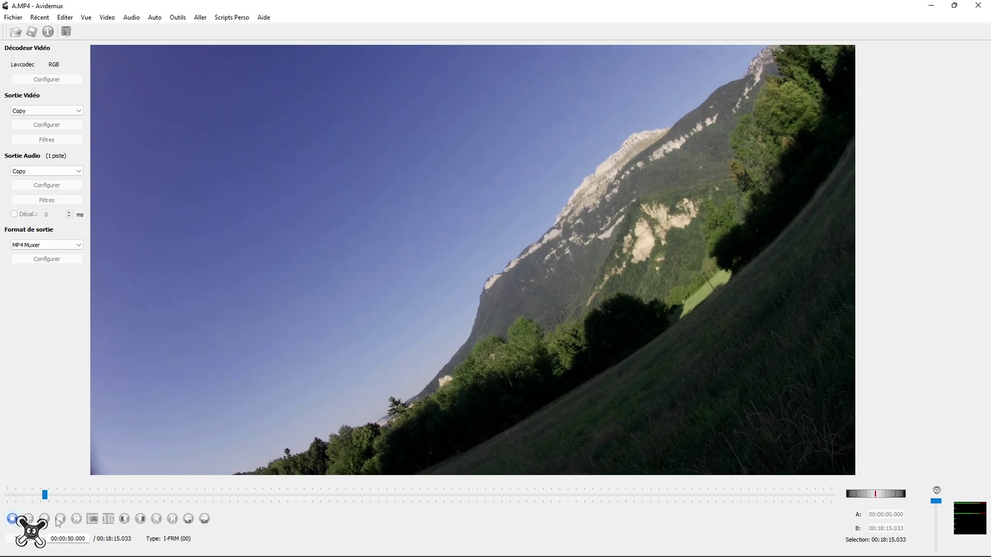
left_click(12, 519)
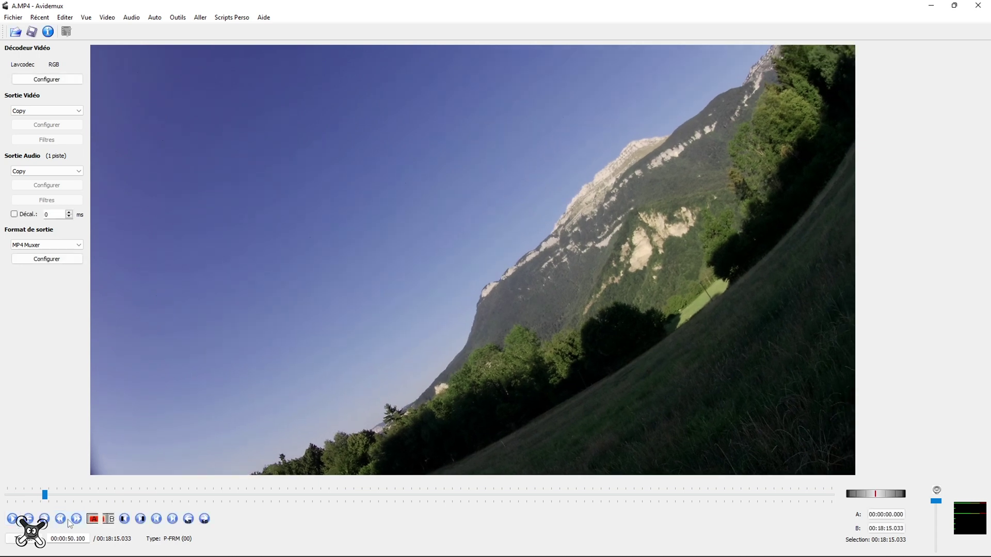
left_click(60, 519)
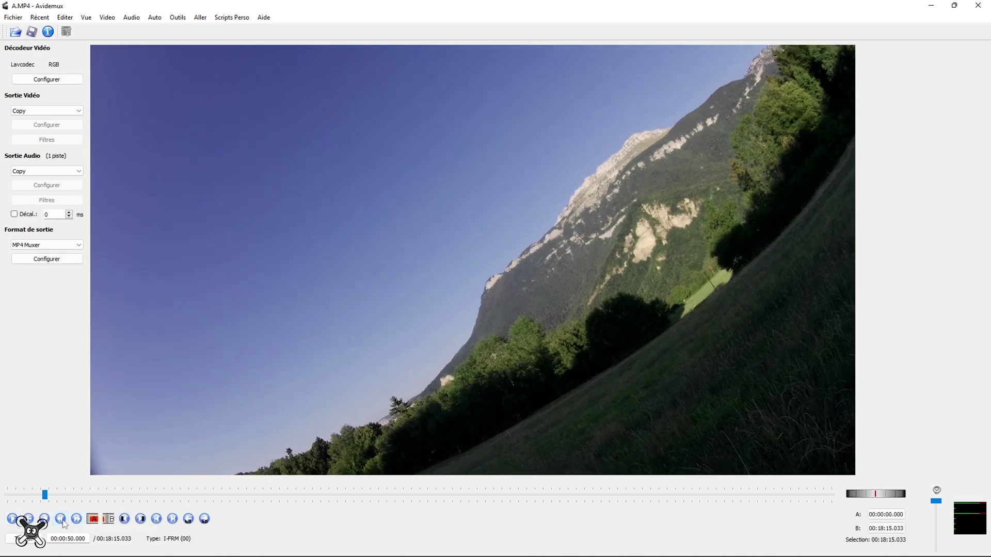
left_click(60, 519)
left_click(61, 519)
left_click(60, 519)
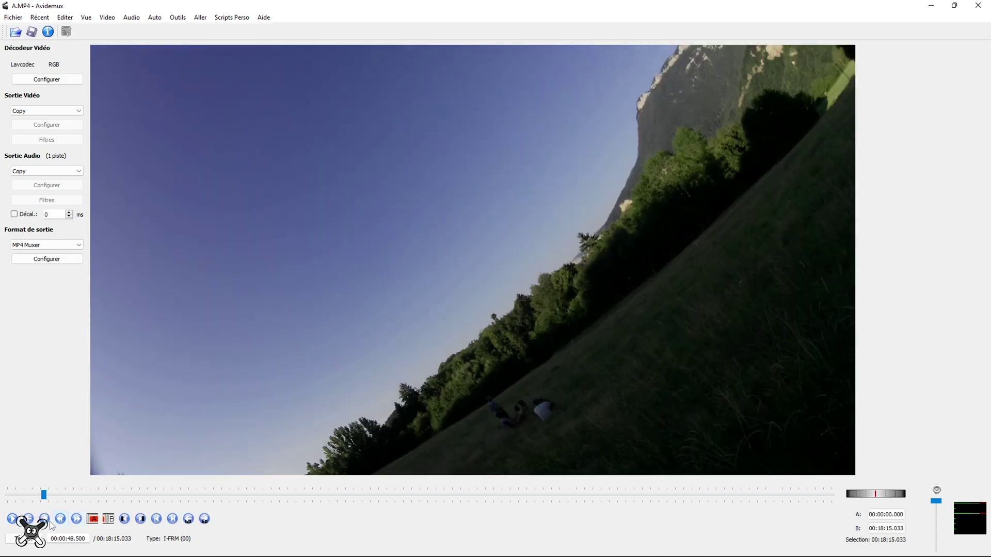
Set marker B at 00:00:50.033 and try to cut everything from the start of the video to there.
left_click(12, 519)
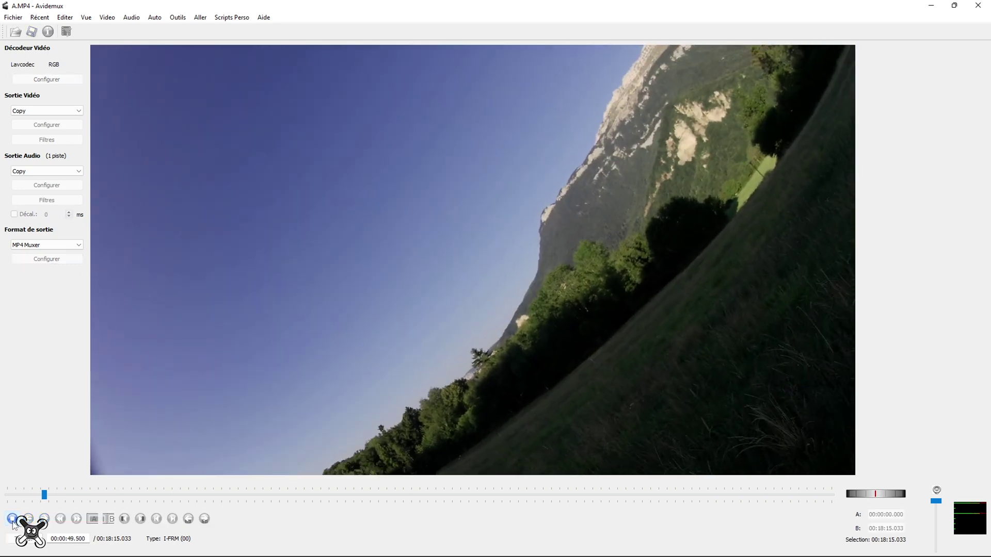
left_click(12, 519)
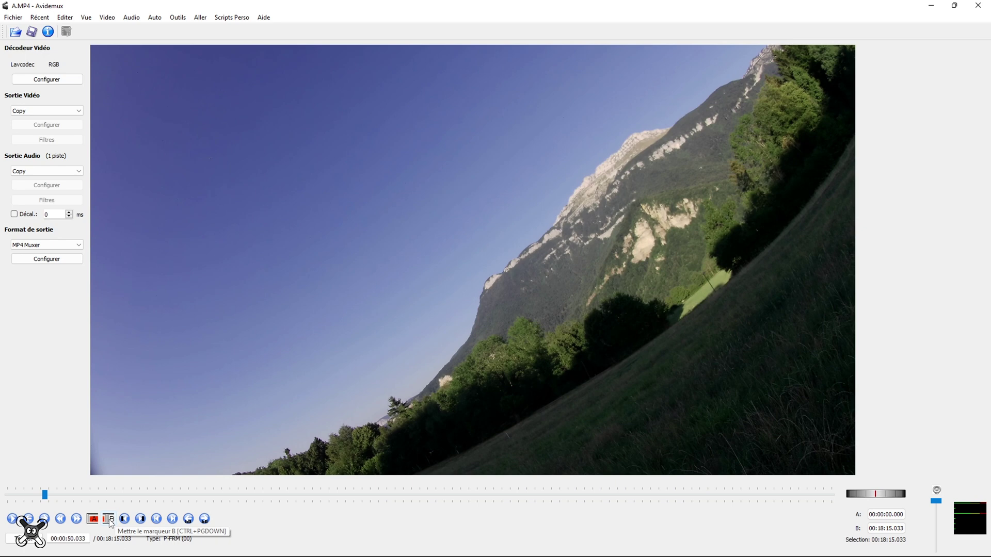
left_click(110, 519)
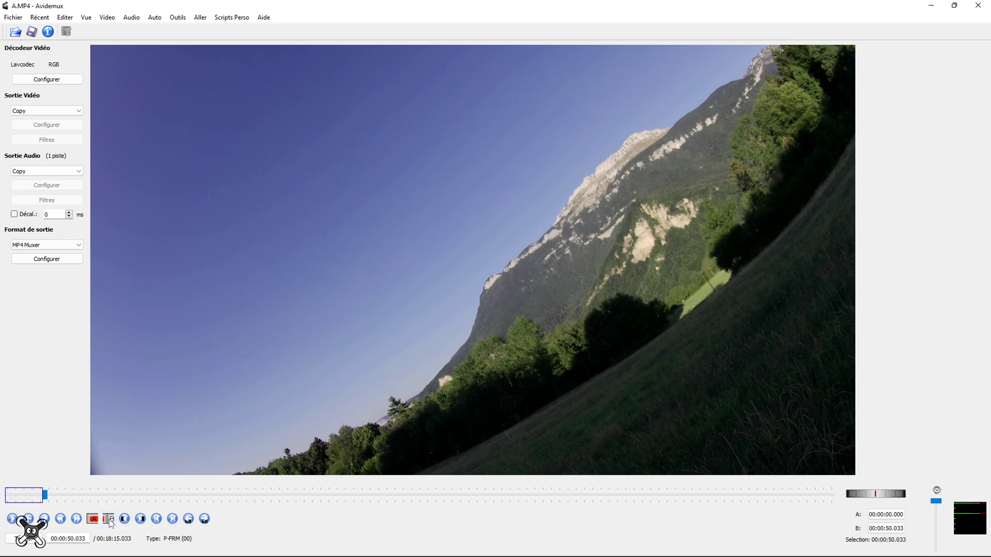
left_click(65, 18)
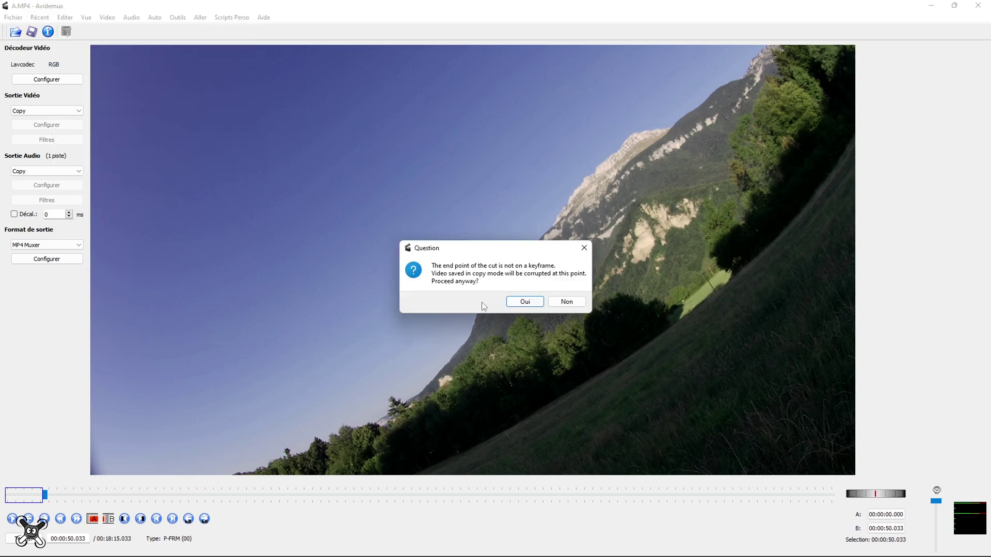
left_click(517, 303)
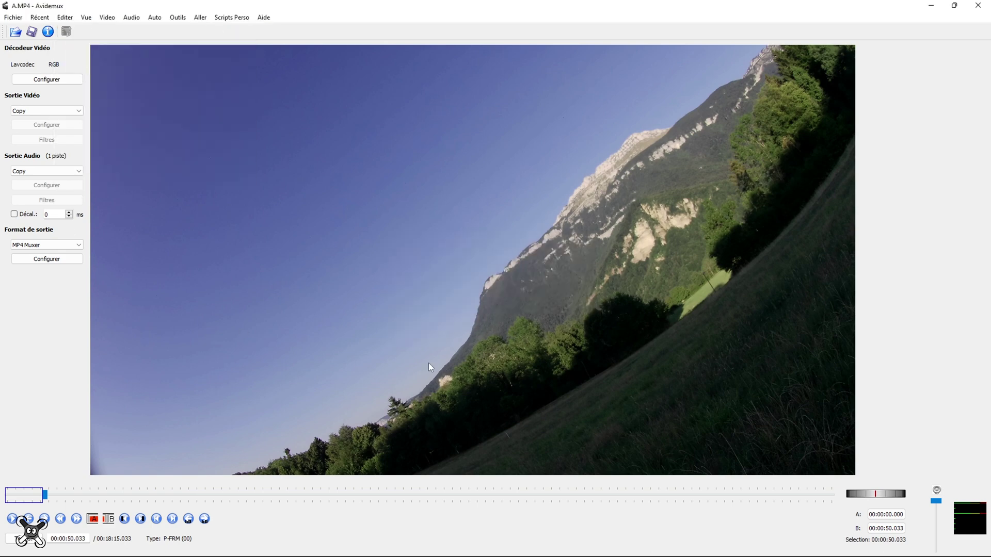
Step back to the keyframe at 00:00:49.500, set marker B there and cut everything before it.
left_click(60, 519)
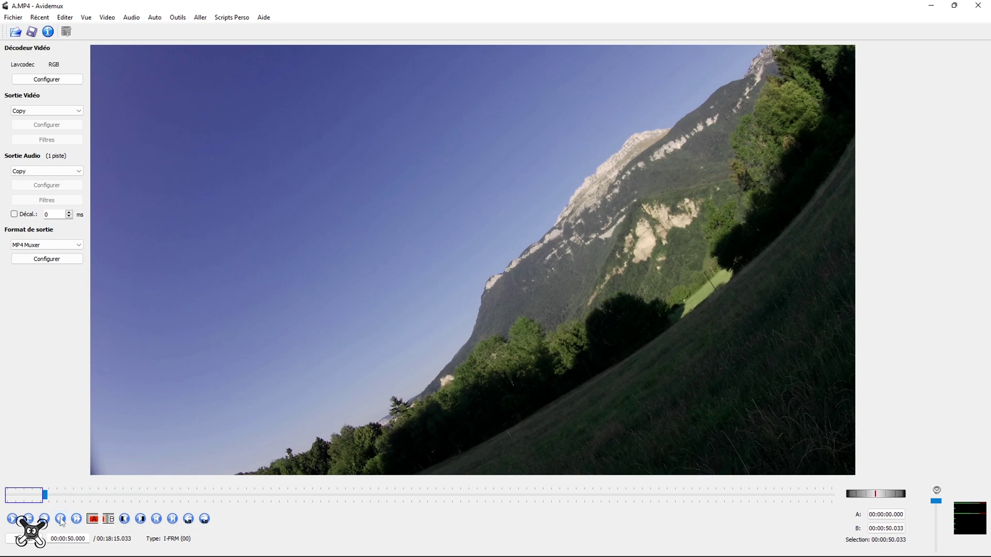
left_click(61, 519)
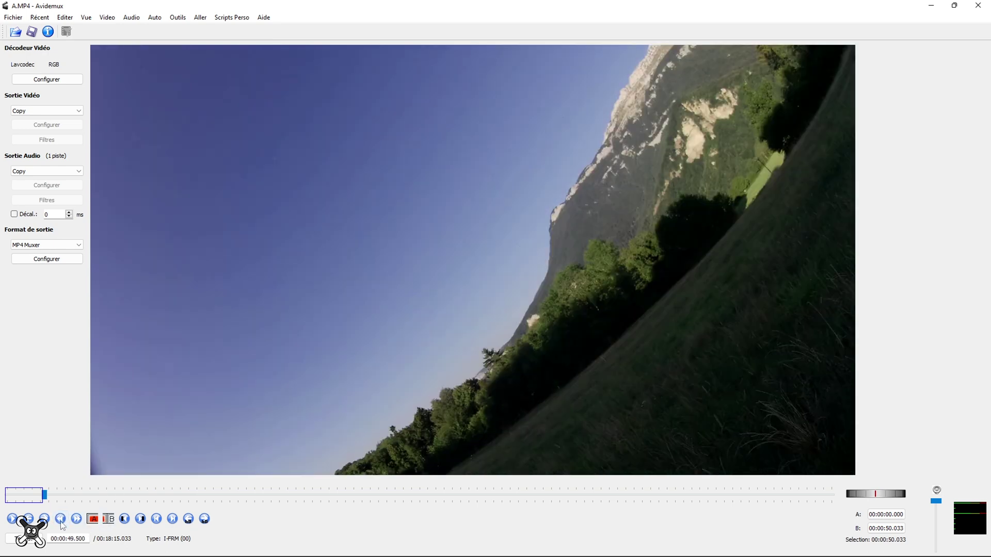
left_click(108, 520)
left_click(65, 19)
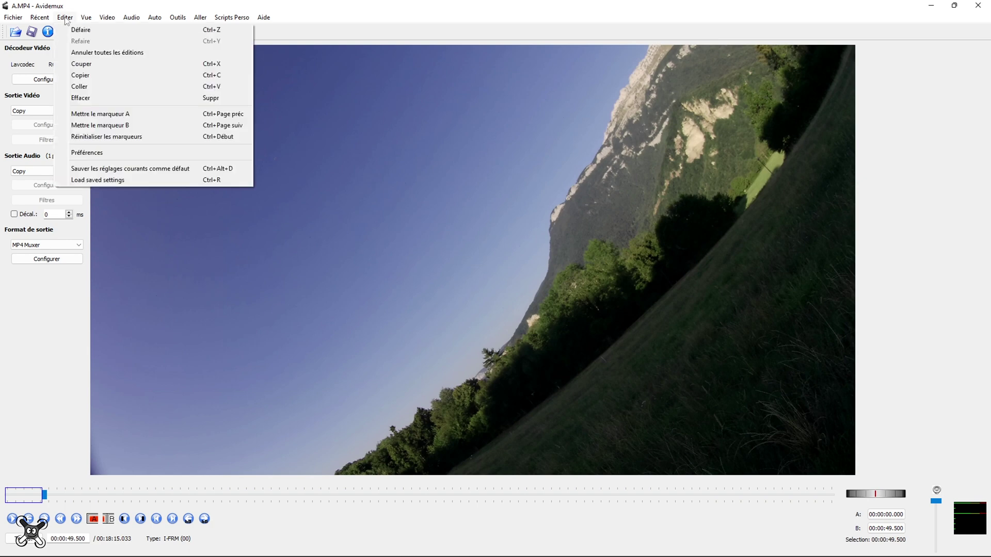
left_click(90, 66)
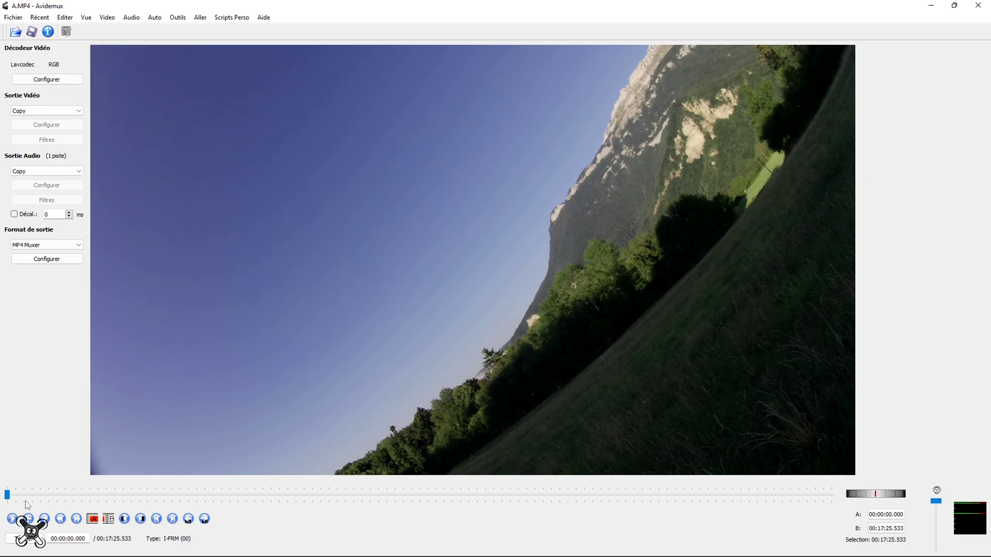
Play the trimmed video from its beginning and skim through it to check the cut.
left_click(12, 519)
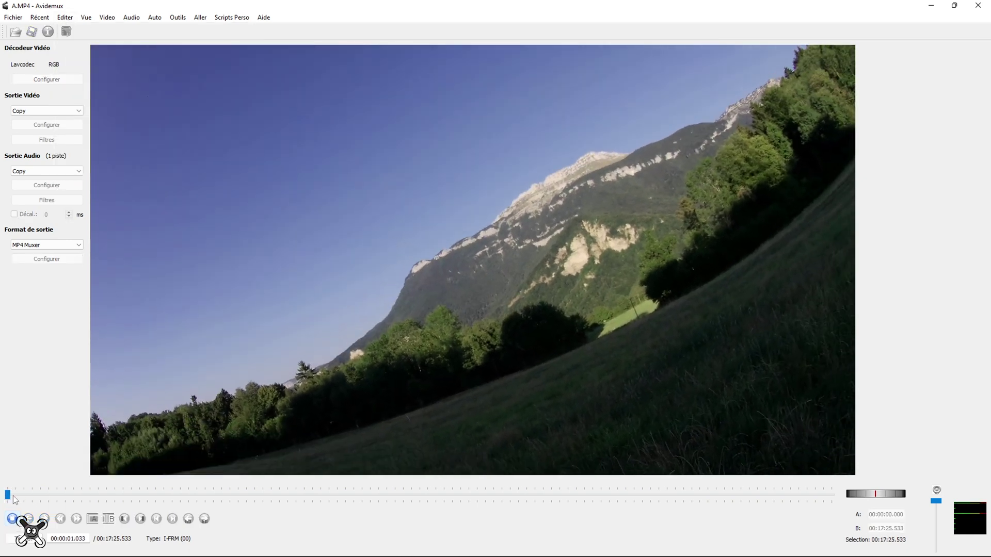
left_click(14, 498)
left_click(13, 522)
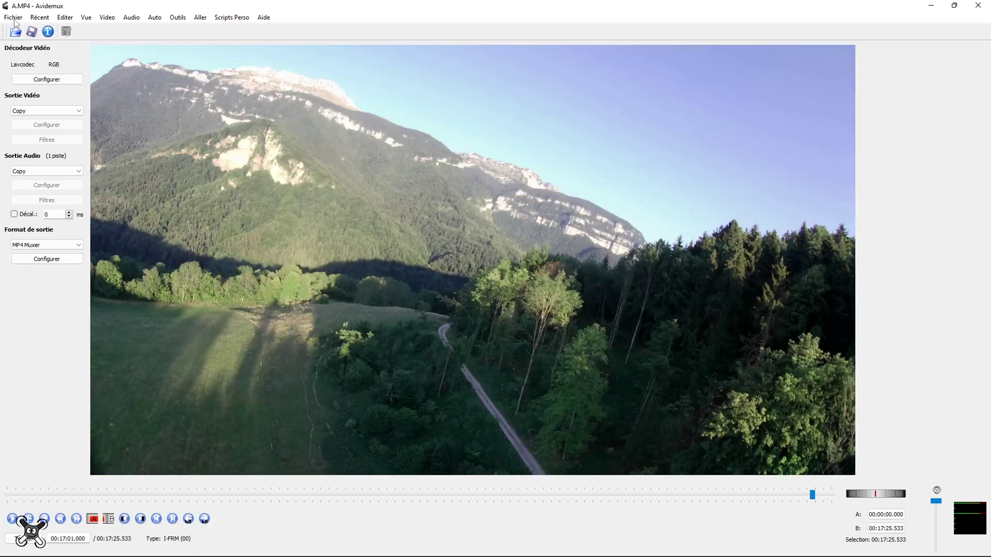
Save the joined and trimmed video as ABC.mp4 in the GF-INAV demo folder.
left_click(11, 19)
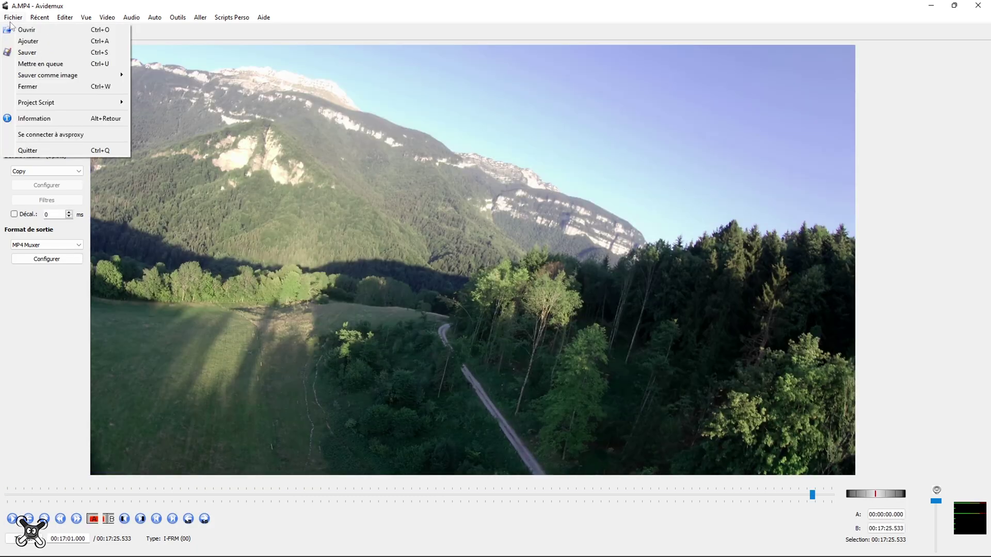
left_click(28, 53)
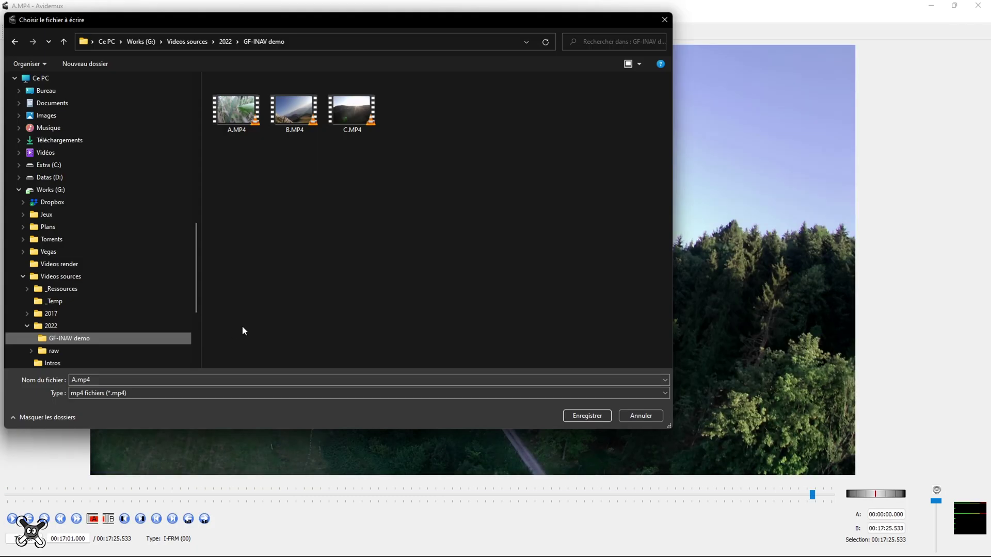
left_click(87, 380)
left_click(74, 380)
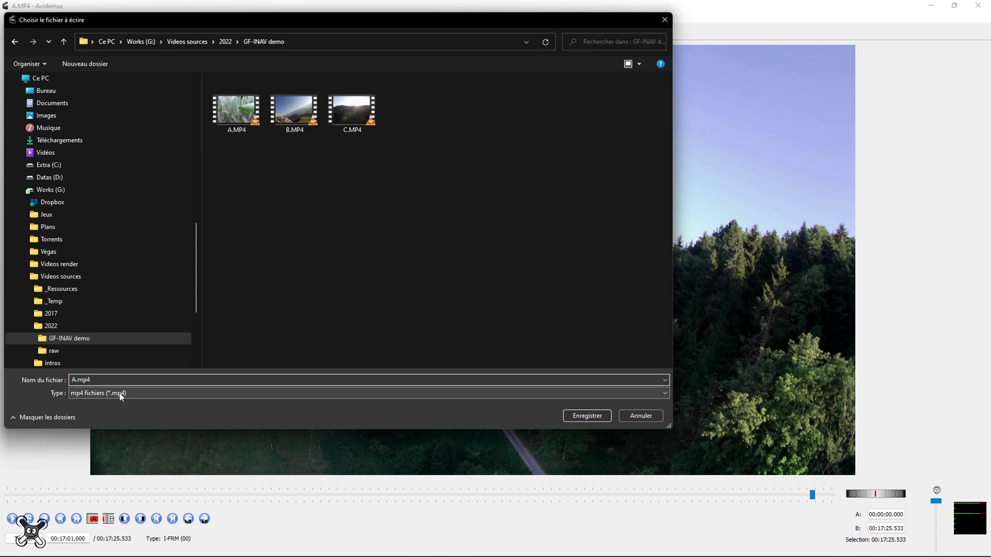
type("BC")
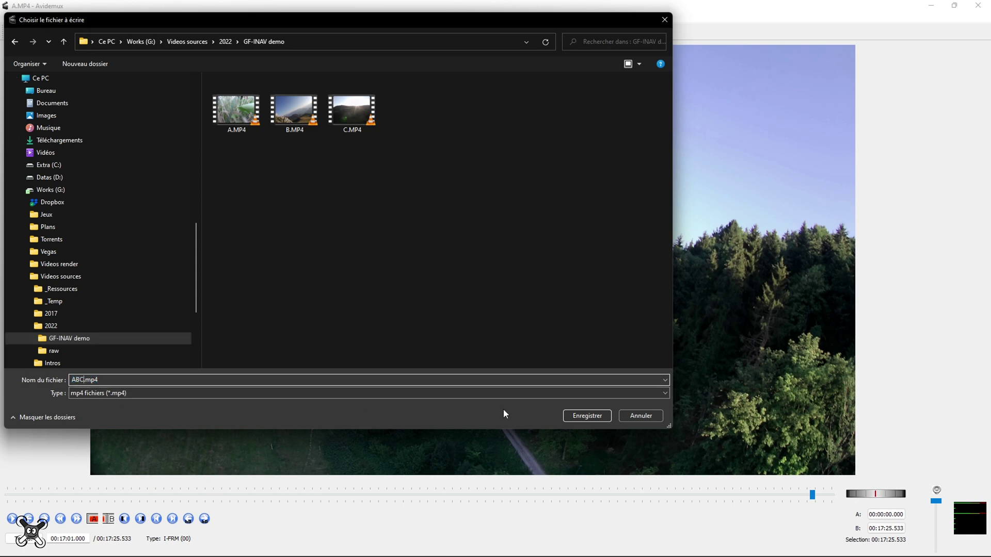
left_click(582, 417)
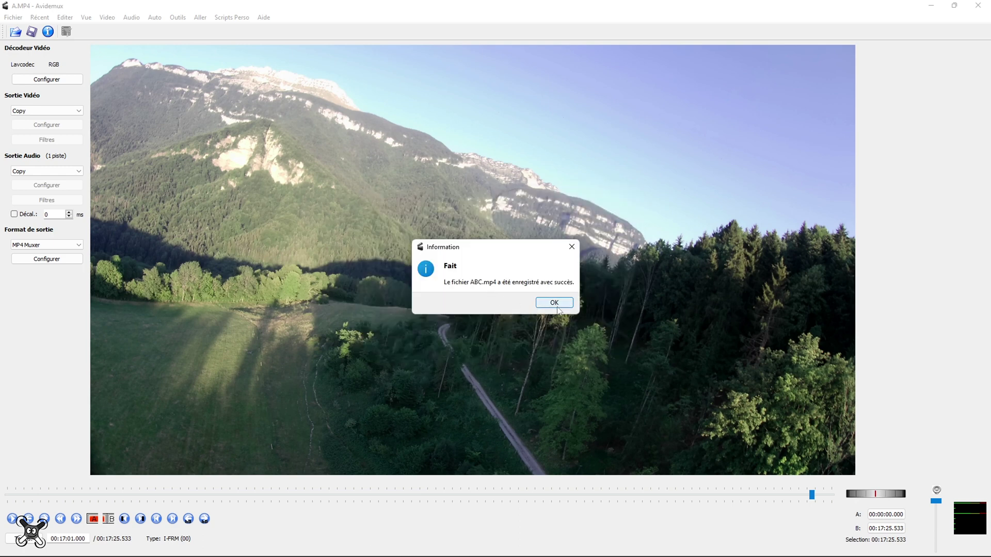
left_click(551, 303)
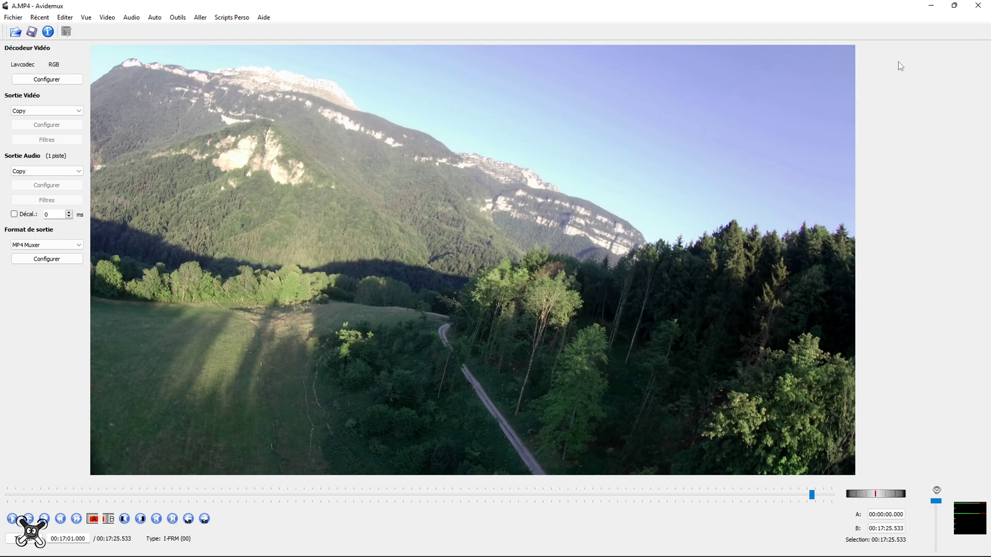
Close Avidemux and create a folder named bak inside the GF-INAV demo folder.
left_click(978, 6)
right_click(243, 197)
mouse_move(320, 360)
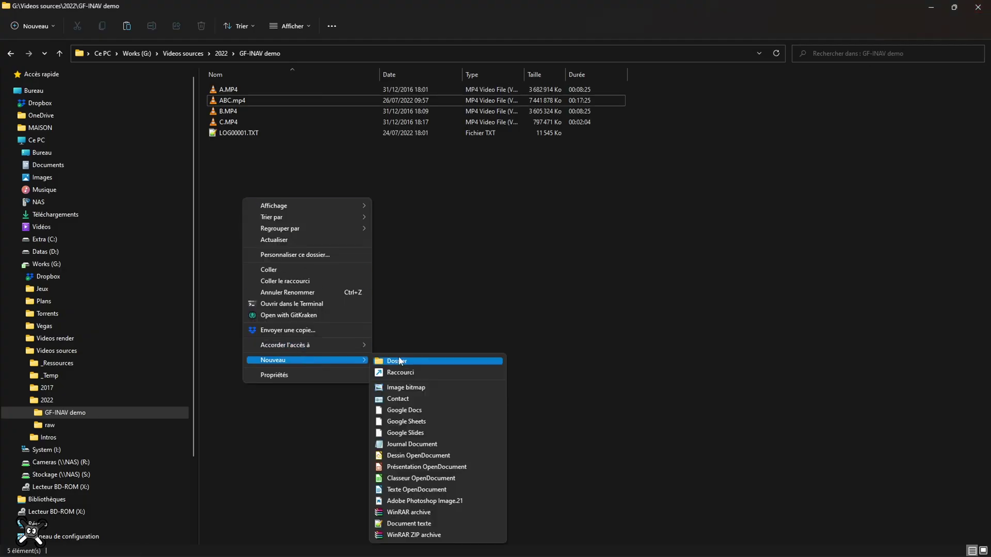
left_click(399, 357)
type("bak")
key("Return")
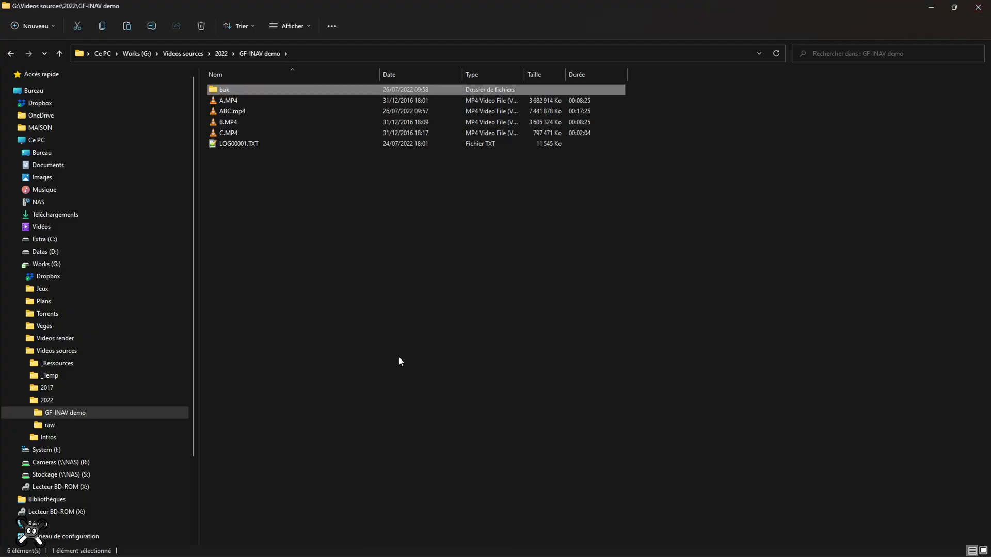
Move the source clips A.MP4, B.MP4 and C.MP4 together into the bak folder.
left_click(237, 101)
left_click(227, 122, "ctrl")
left_click(227, 133, "ctrl")
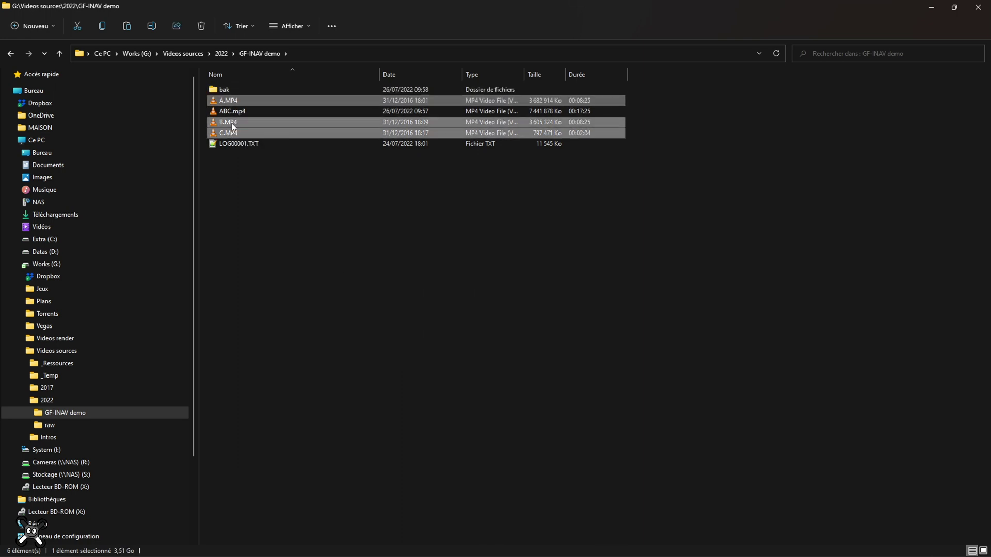
left_click_drag(231, 123, 247, 91)
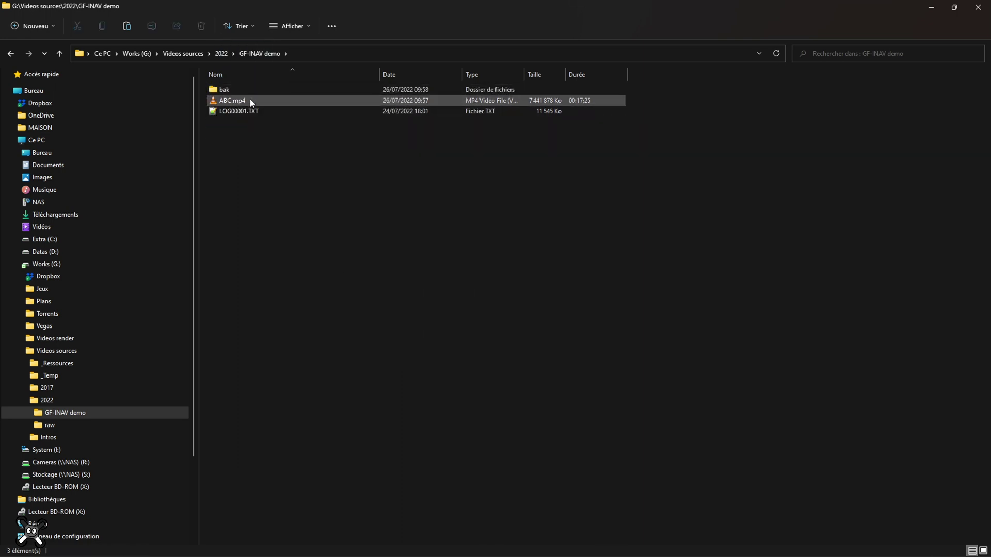
Rename ABC.mp4 as 20220725-D-1-AV-ABC.mp4.
left_click(296, 103)
key("F2")
type("202207")
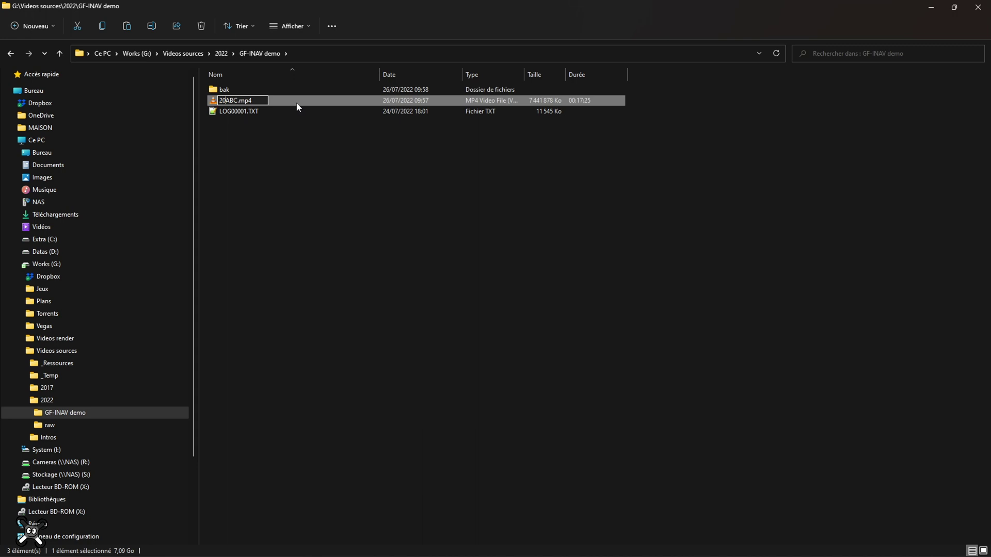
type("25-D-1-AV")
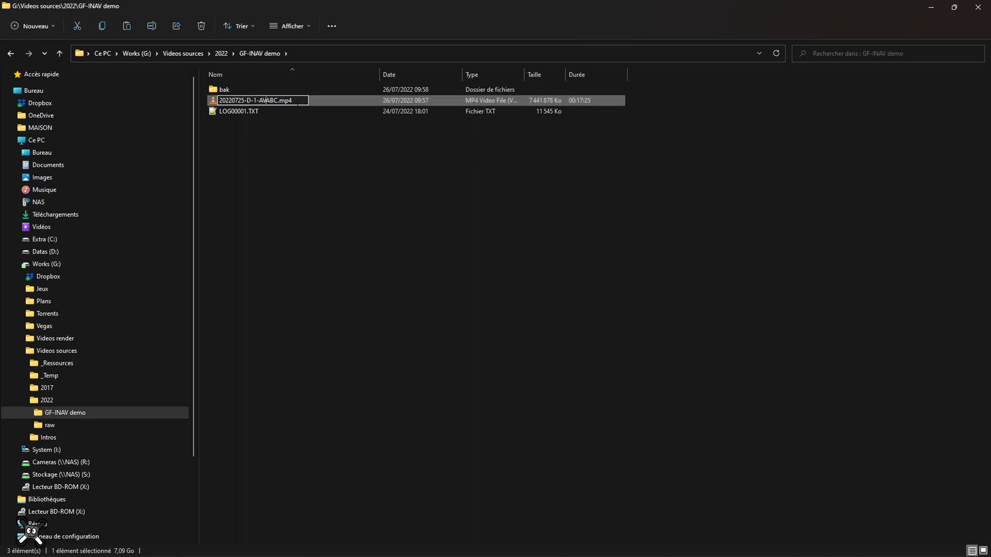
type("-")
key("Return")
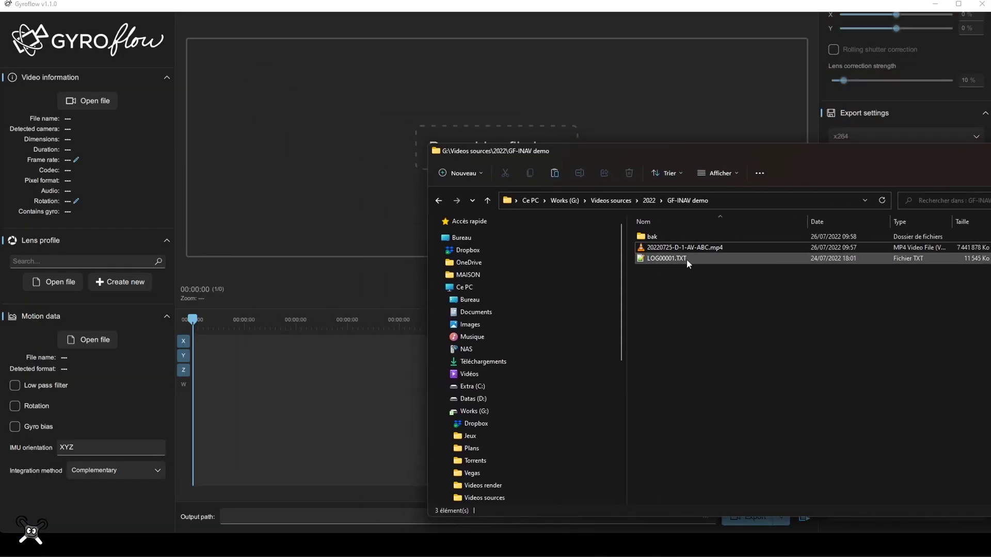
Load 20220725-D-1-AV-ABC.mp4 from the file window into Gyroflow as the video and reposition the file window.
left_click_drag(642, 153, 575, 221)
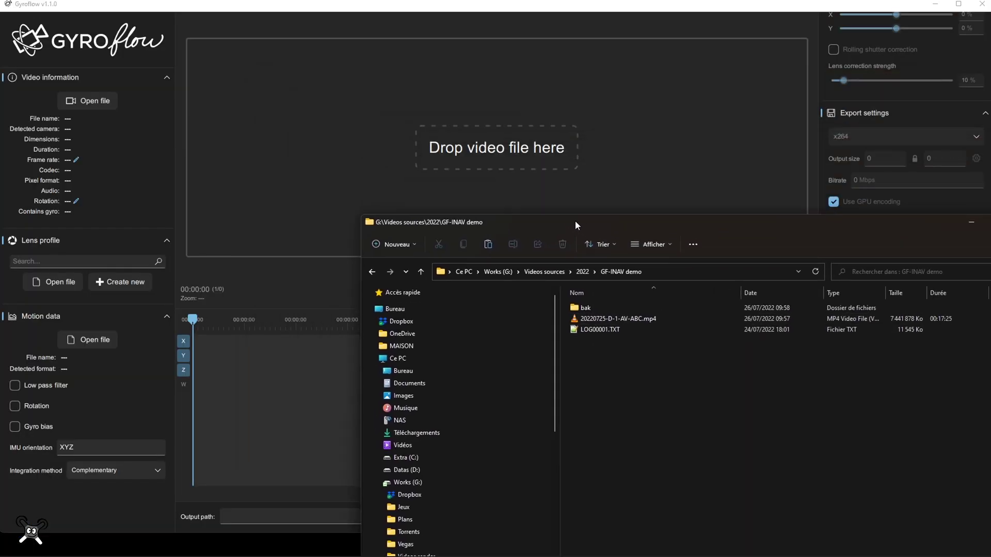
left_click_drag(631, 323, 497, 150)
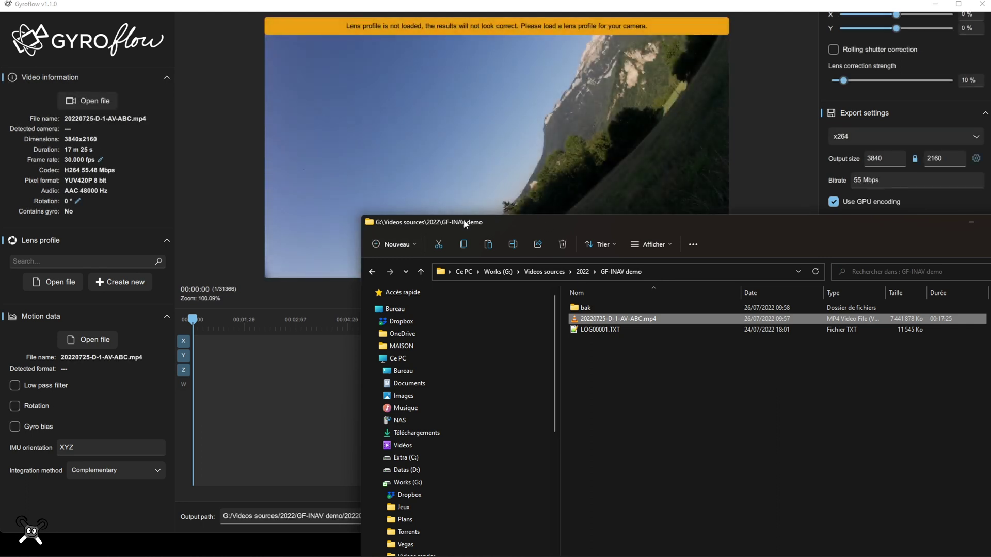
left_click_drag(544, 216, 373, 237)
left_click_drag(582, 241, 738, 190)
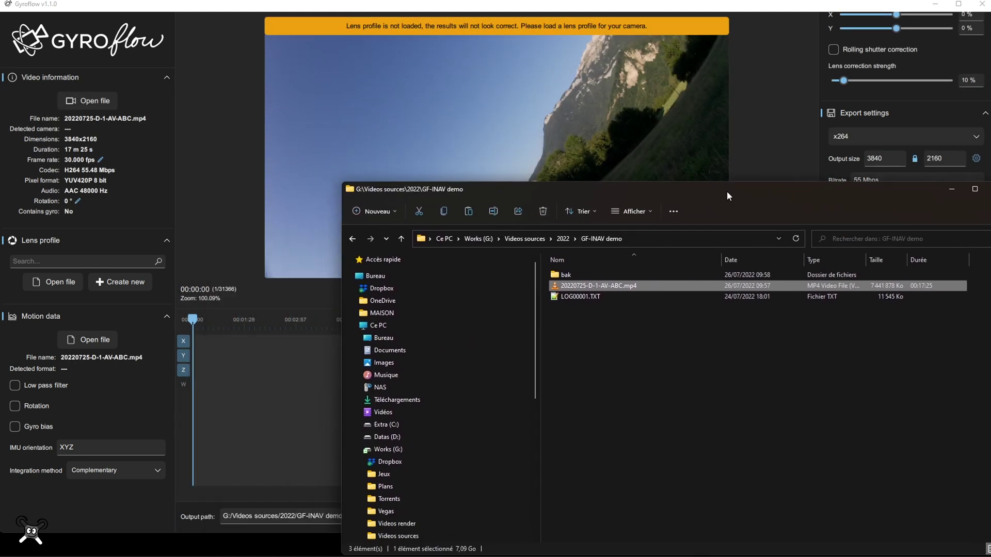
Search the lens profiles for hybrid and load RunCam Hybrid 2 4k 16:9 3840x2160 30.00fps.
left_click(96, 261)
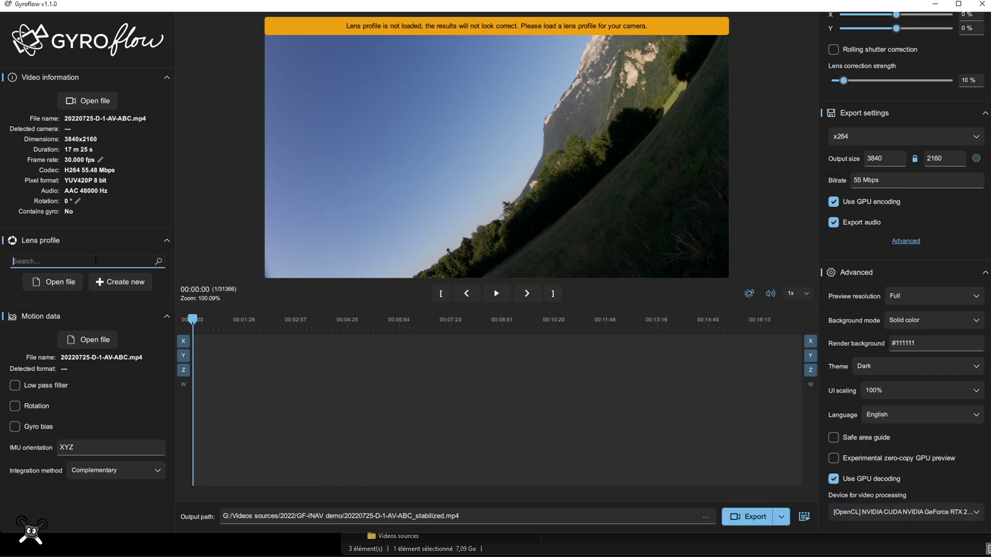
type("hybrid")
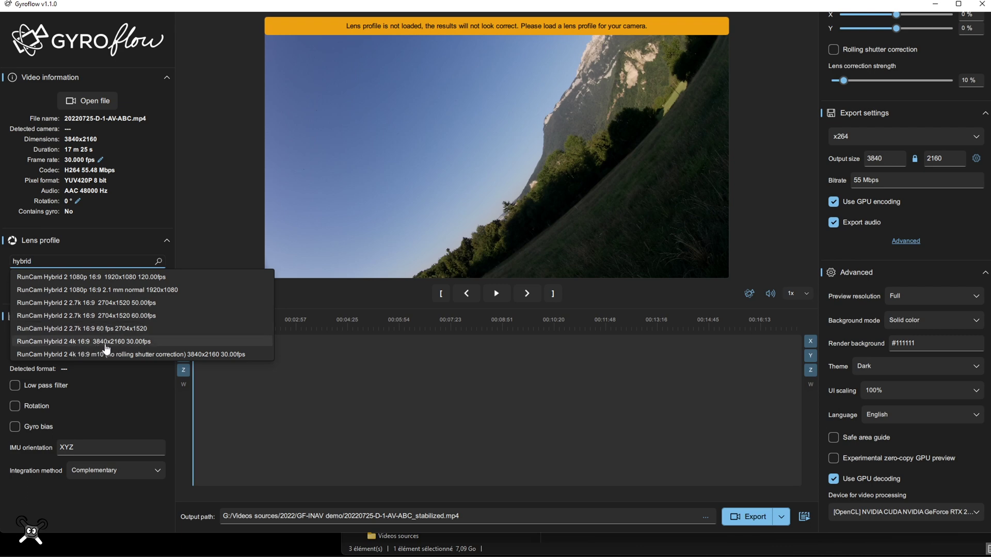
left_click(106, 342)
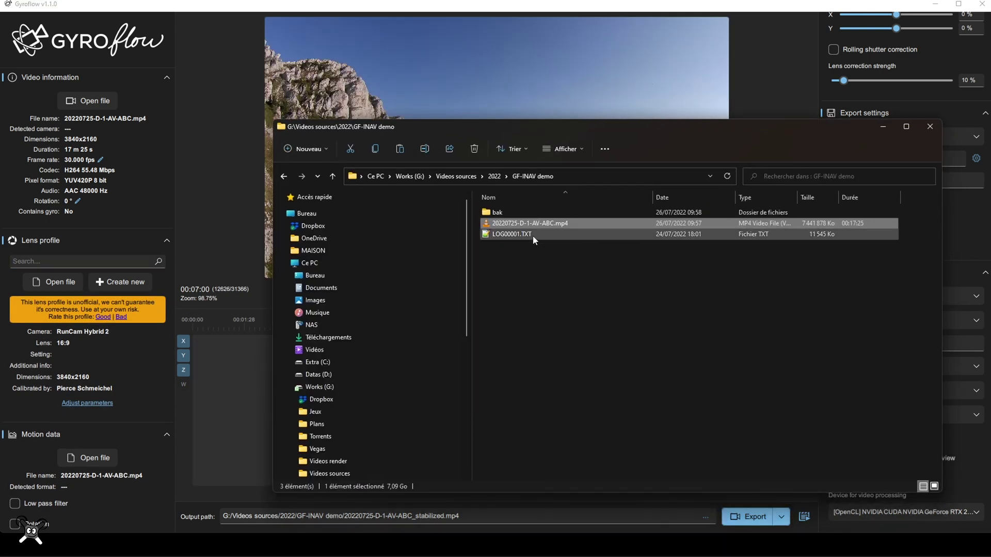
Load LOG00001.TXT from the file window as the motion data, minimize that window and widen the motion data area to fit the detected format.
left_click(508, 235)
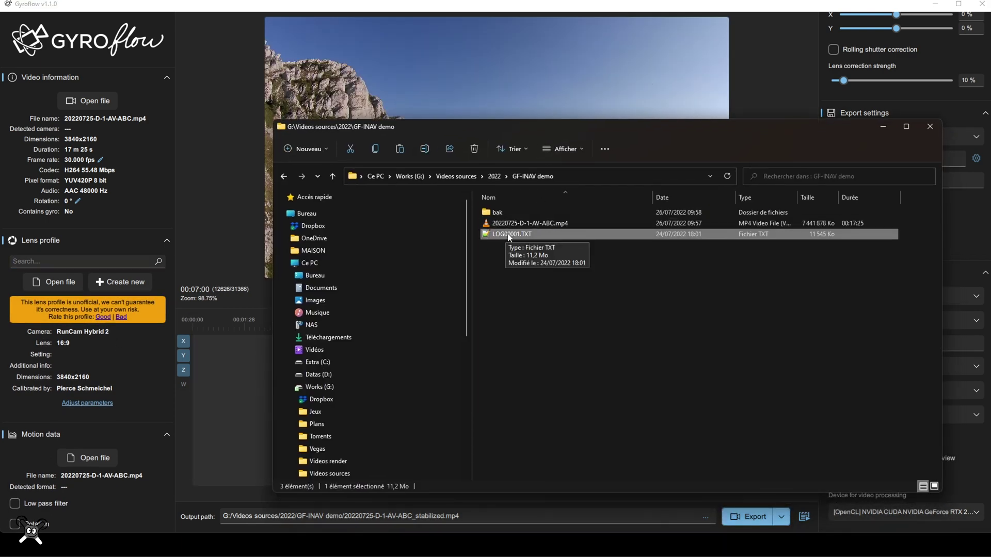
mouse_move(509, 235)
left_mouse_down()
mouse_move(175, 373)
mouse_move(93, 469)
left_mouse_up()
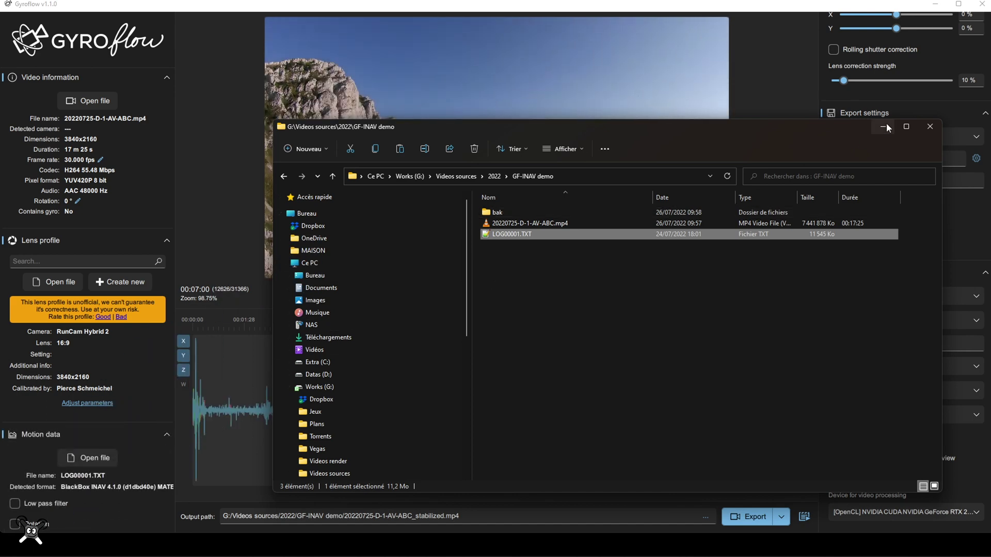
left_click(886, 127)
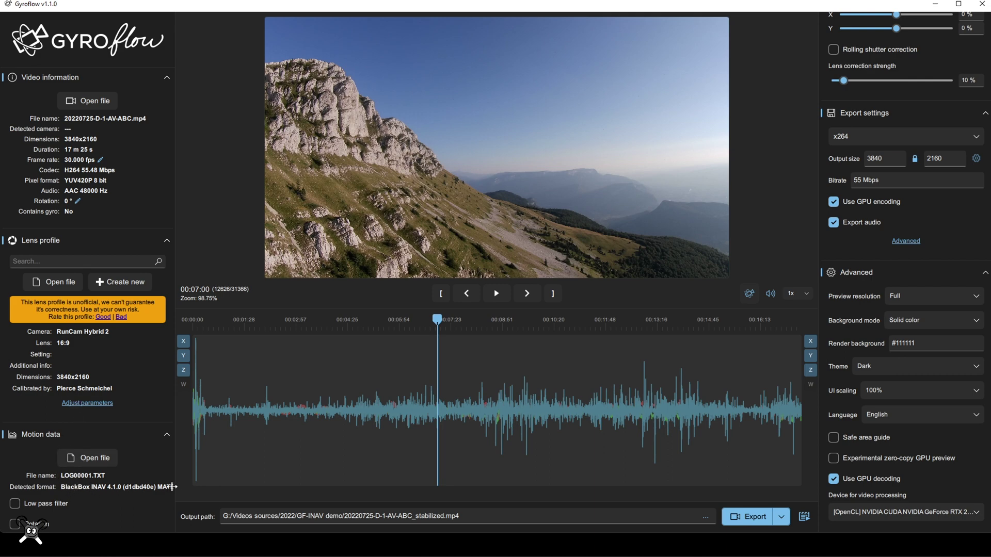
left_click_drag(173, 487, 217, 485)
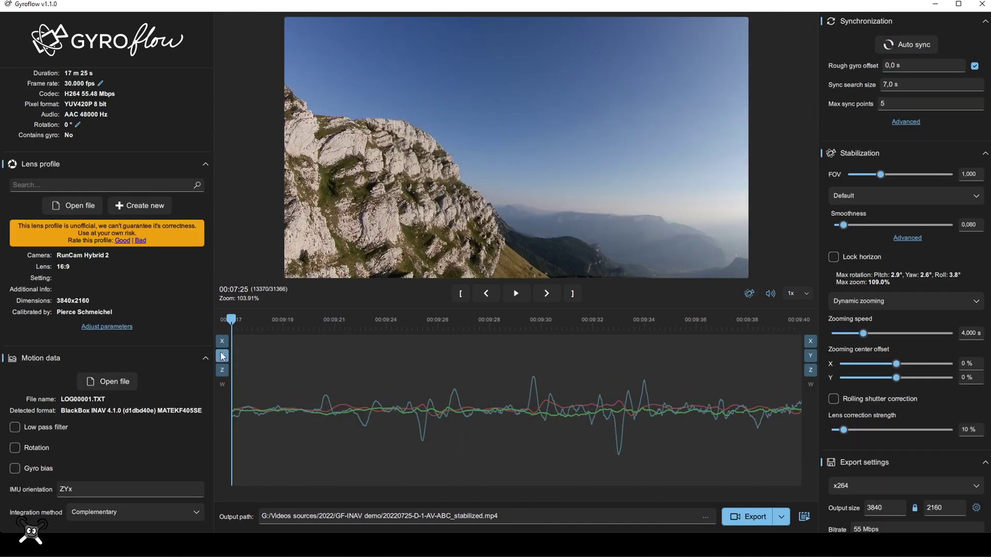
Examine the gyro curves and matching footage along the timeline, from mid-flight back to takeoff, and restore the full timeline range.
scroll(627, 391, "down", 3)
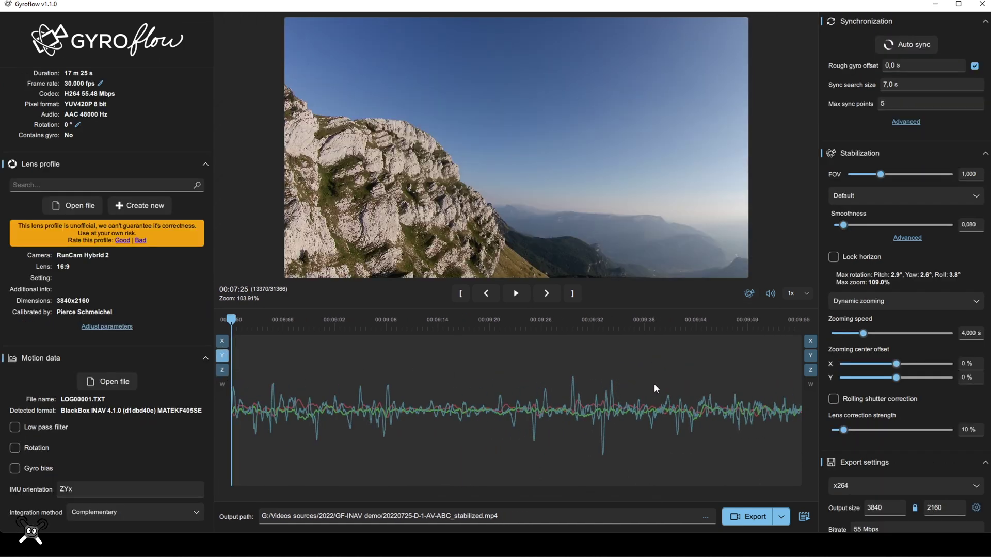
scroll(640, 385, "down", 2)
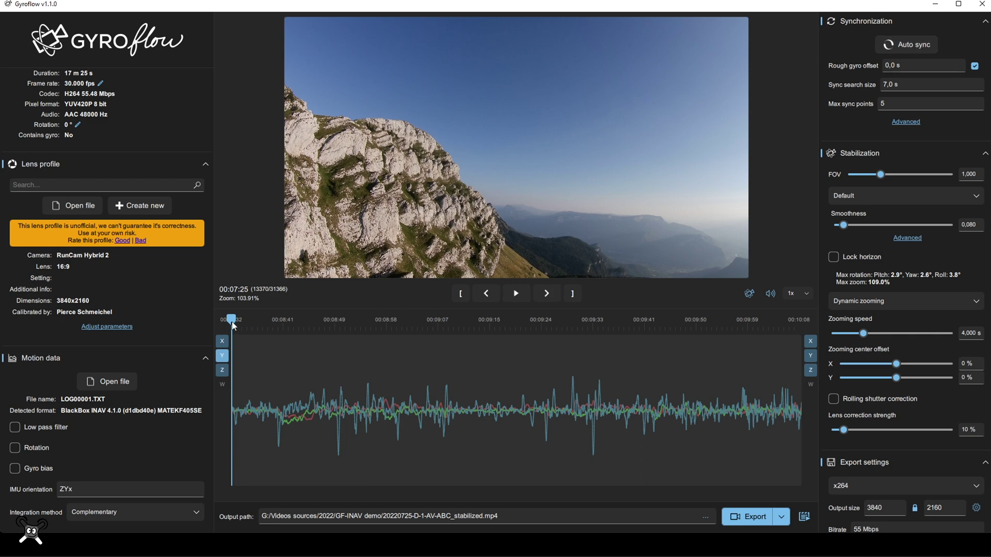
scroll(310, 330, "down", 3)
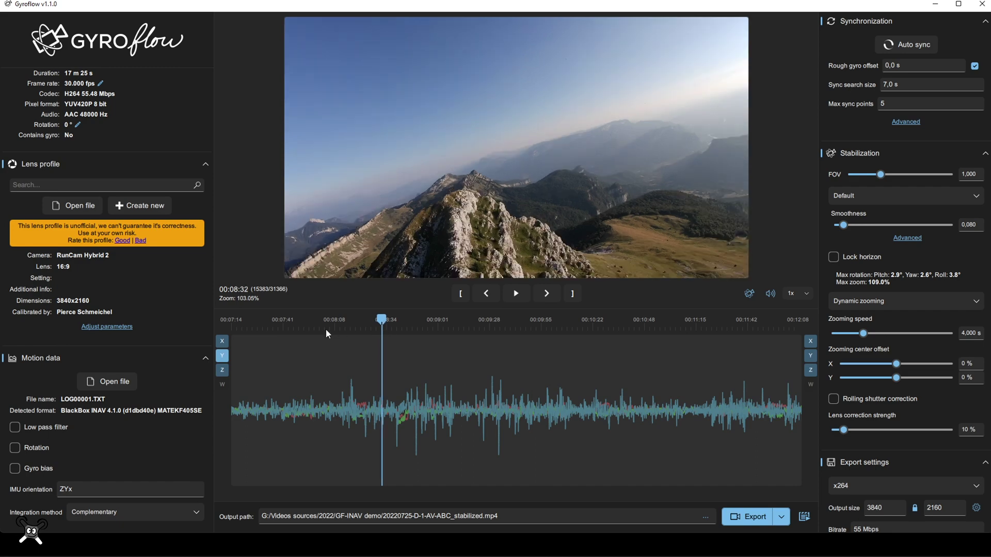
left_click_drag(327, 334, 216, 322)
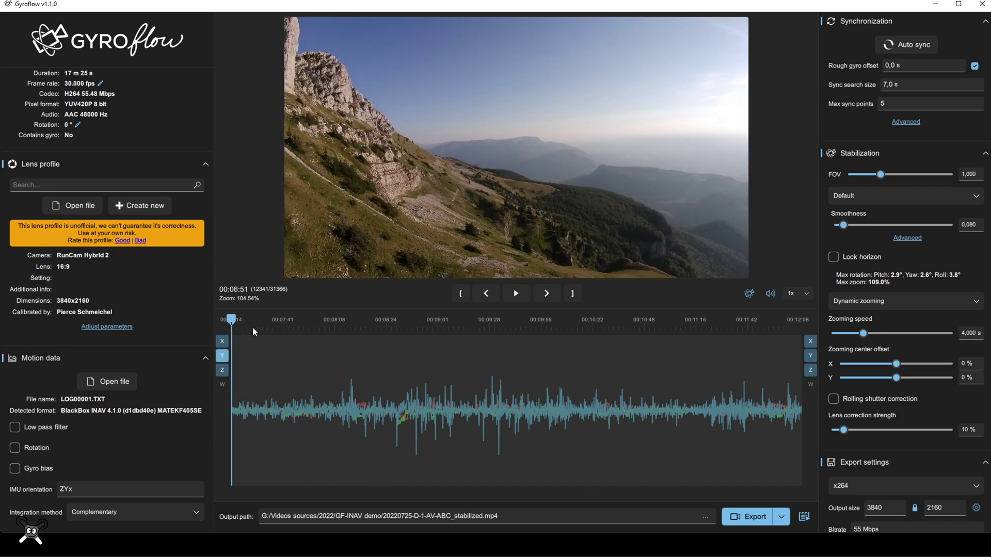
scroll(281, 387, "down", 5)
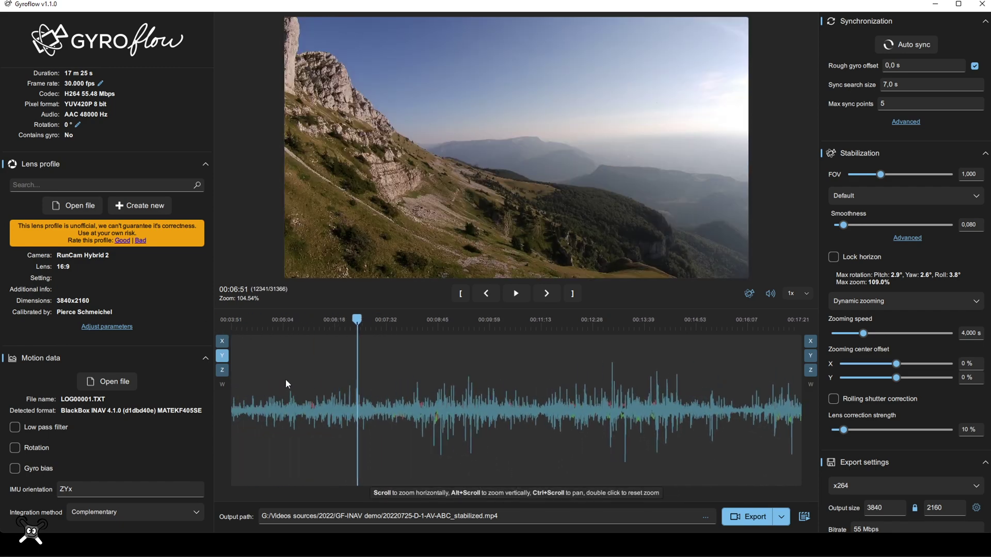
scroll(288, 384, "down", 3)
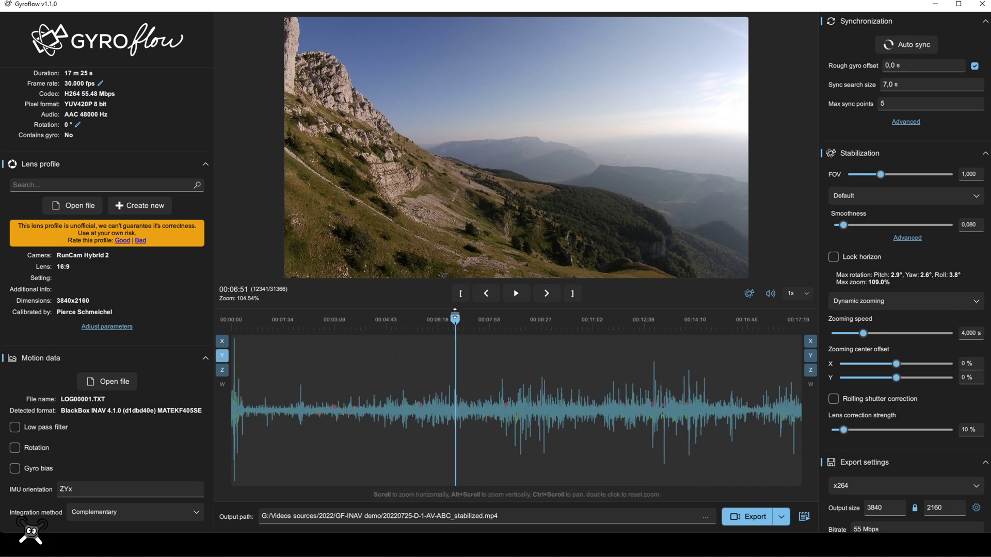
left_click_drag(454, 312, 234, 342)
scroll(240, 400, "up", 2)
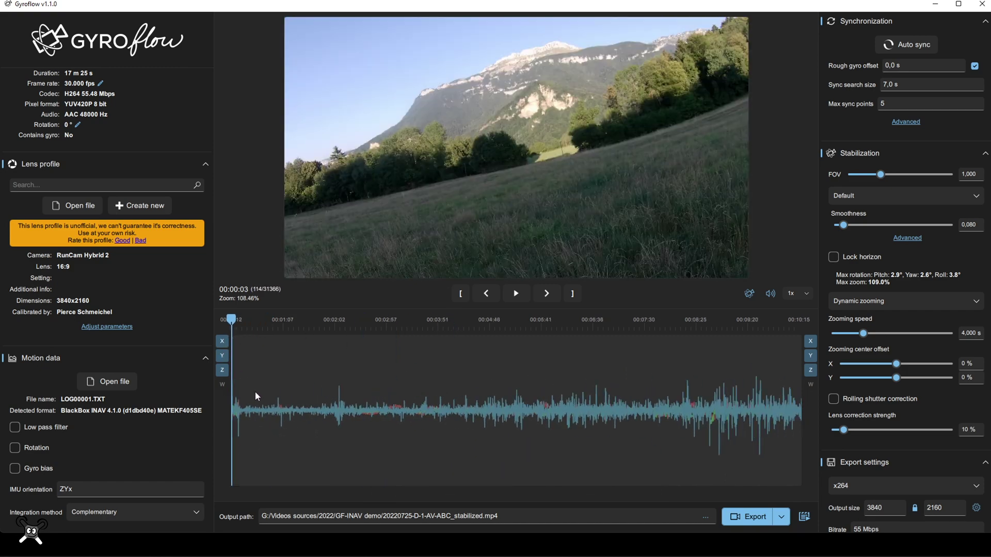
double_click(240, 401)
Run Auto sync with a sync search size of 7,0 s and 5 max sync points.
left_click(887, 84)
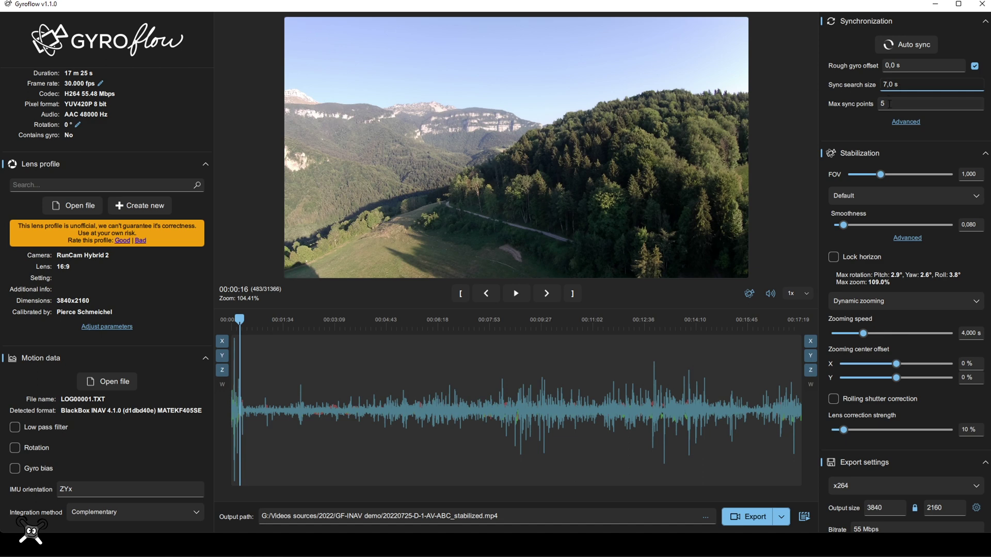
left_click(890, 104)
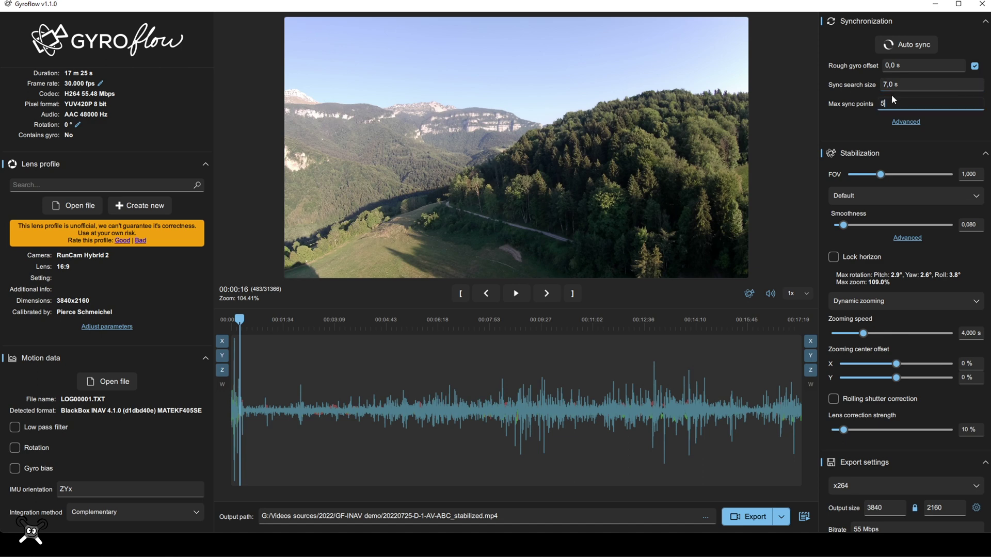
left_click(924, 50)
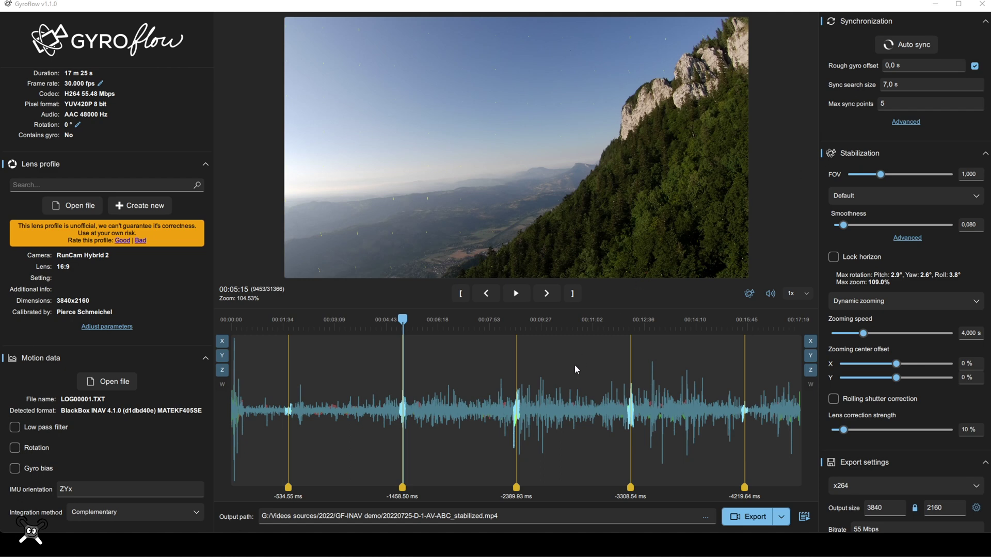
Enlarge the timeline area and inspect the curves at the end of the first sync point's analyzed segment, around 00:01:48.
left_click(283, 429)
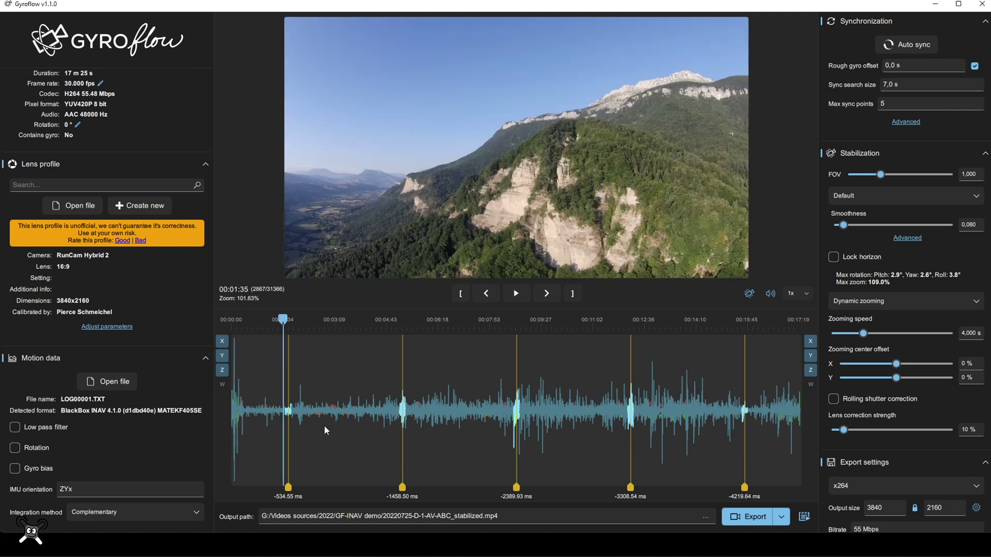
left_click(293, 433)
scroll(311, 434, "up", 3)
scroll(312, 435, "up", 6)
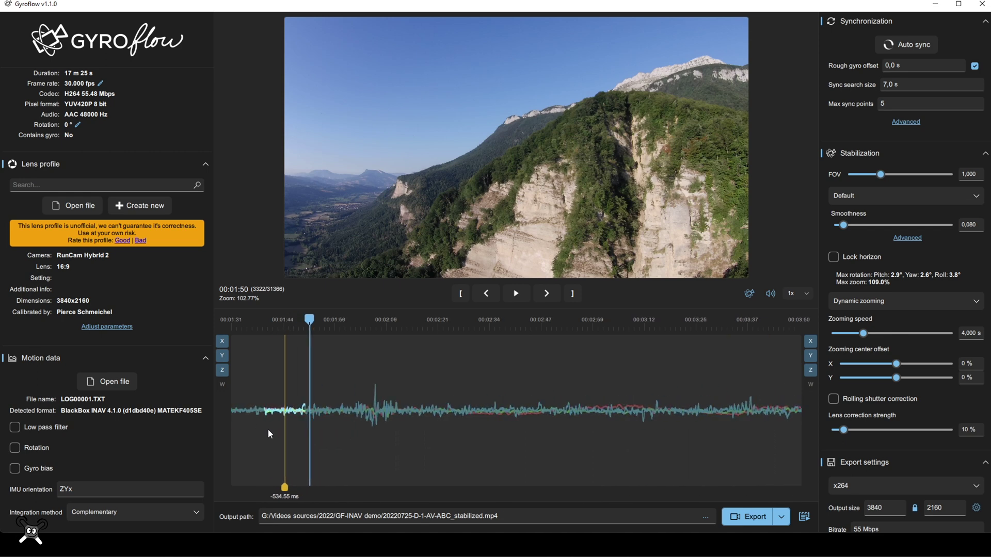
left_click(312, 437)
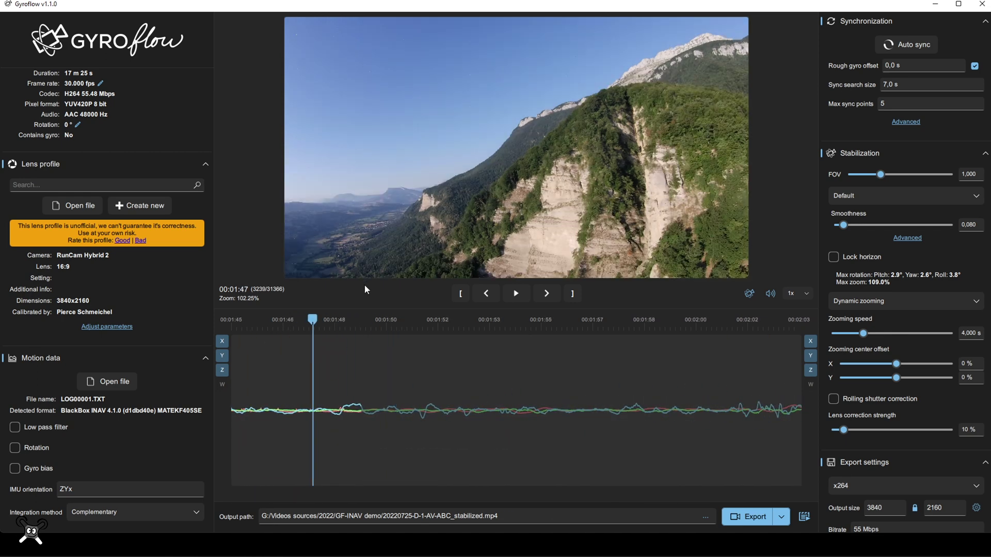
left_click_drag(364, 306, 367, 205)
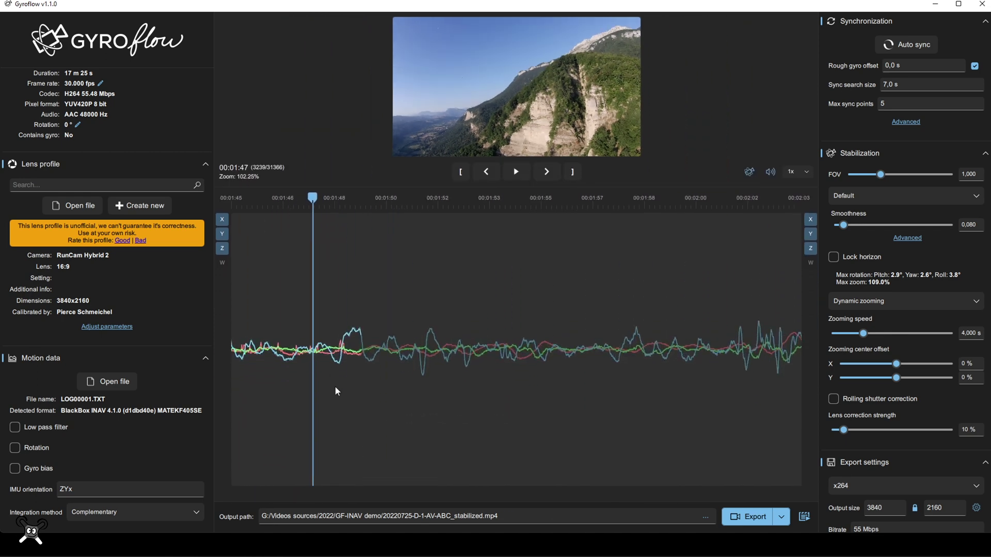
scroll(334, 395, "up", 3)
scroll(401, 338, "up", 2)
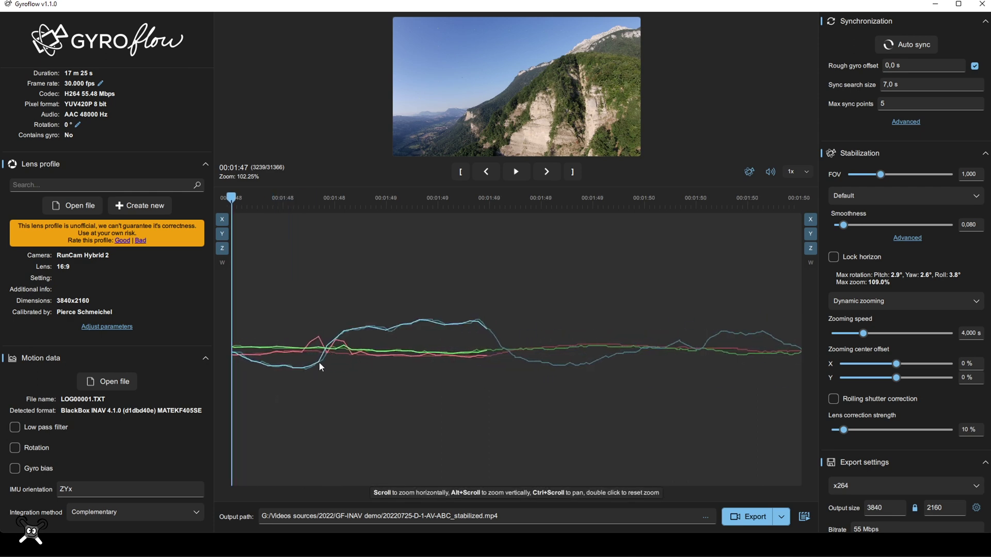
Compare the first sync point's two sets of curves one axis at a time, isolating X, Y and Z in turn.
double_click(222, 220)
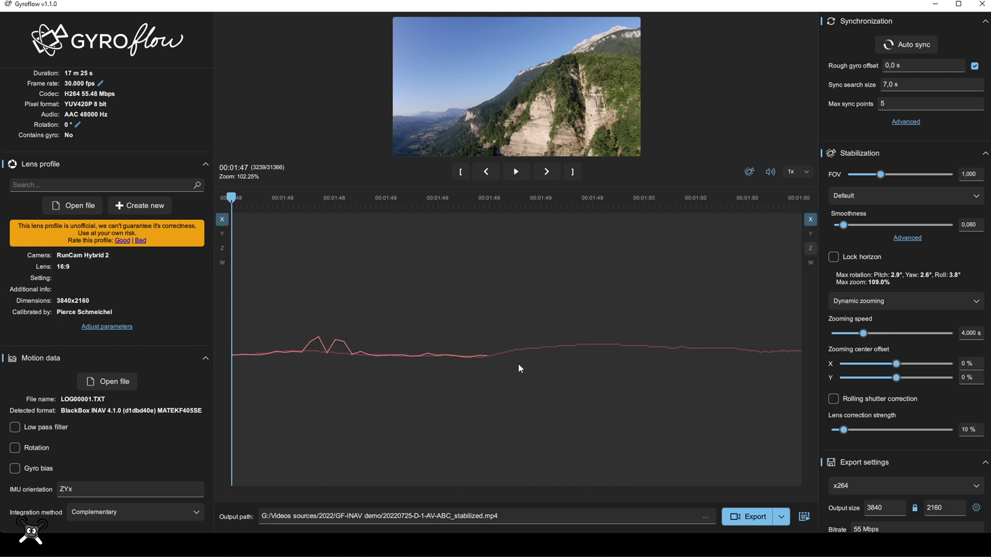
scroll(403, 381, "down", 1)
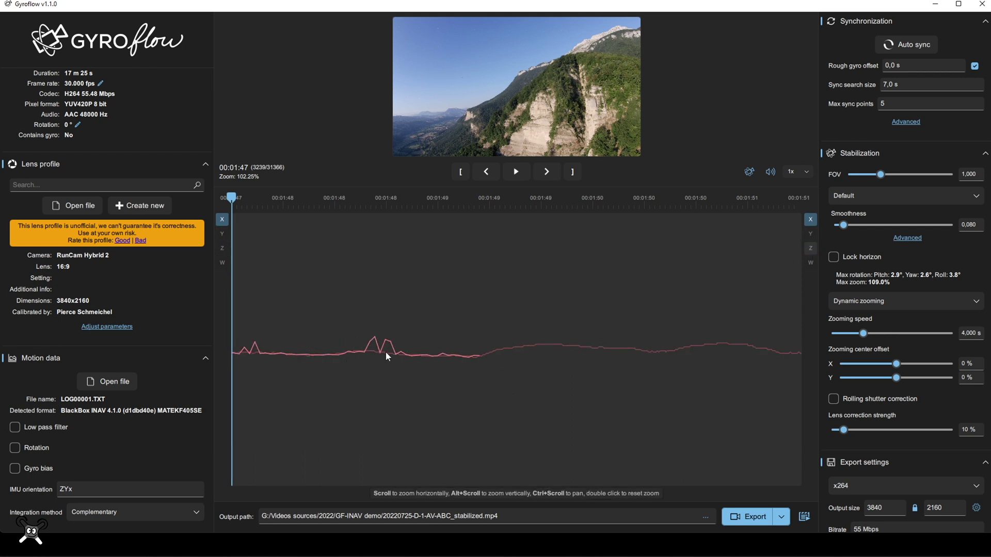
left_click(223, 235)
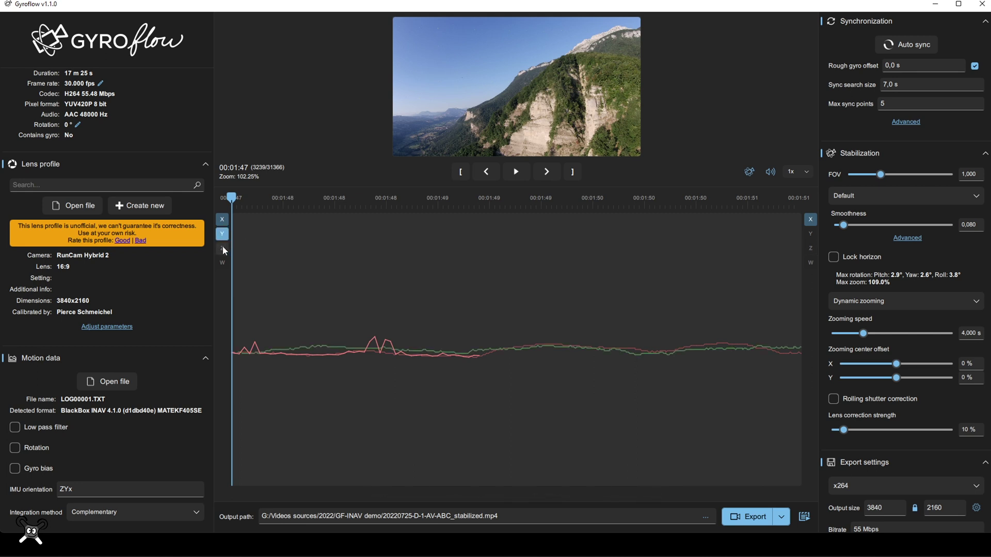
double_click(810, 234)
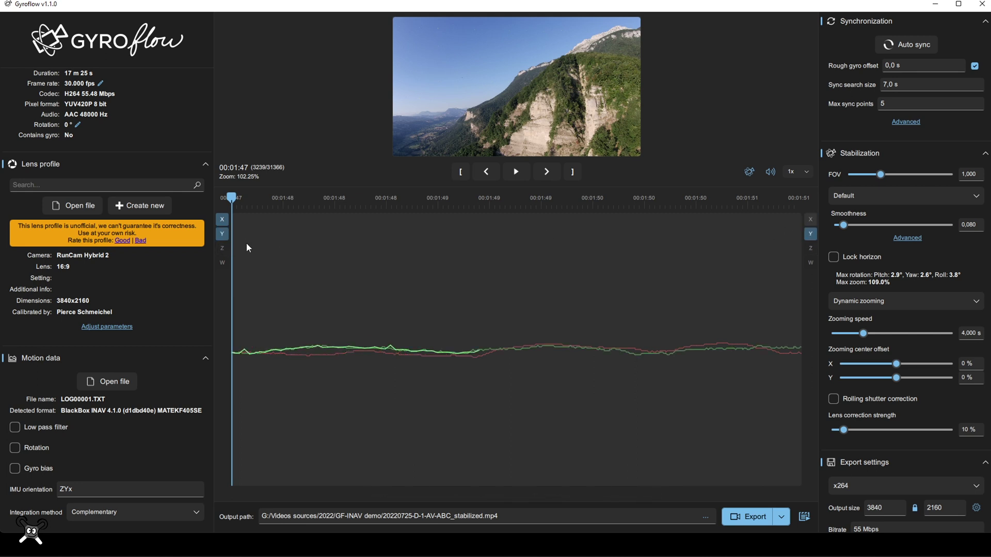
left_click(225, 227)
left_click(227, 248)
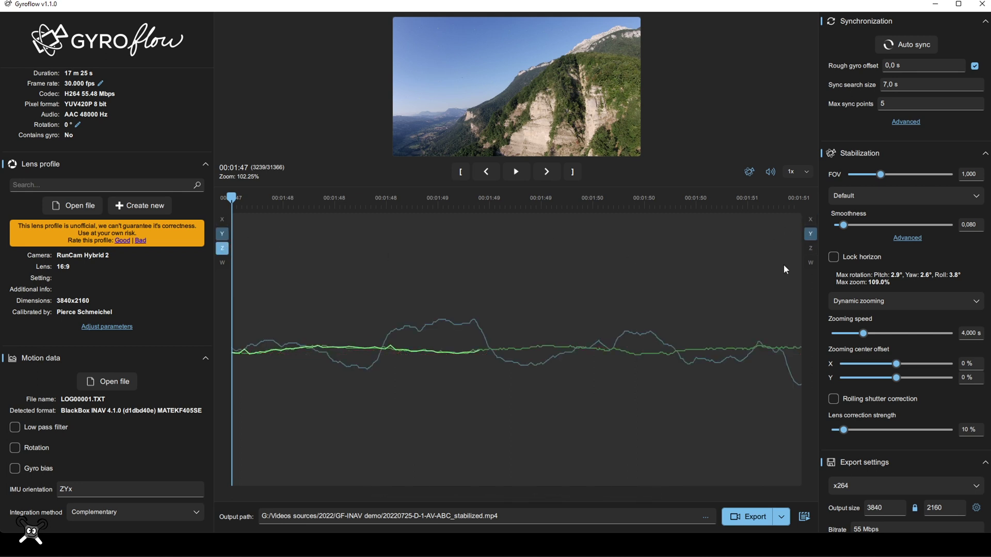
left_click(811, 249)
left_click(810, 234)
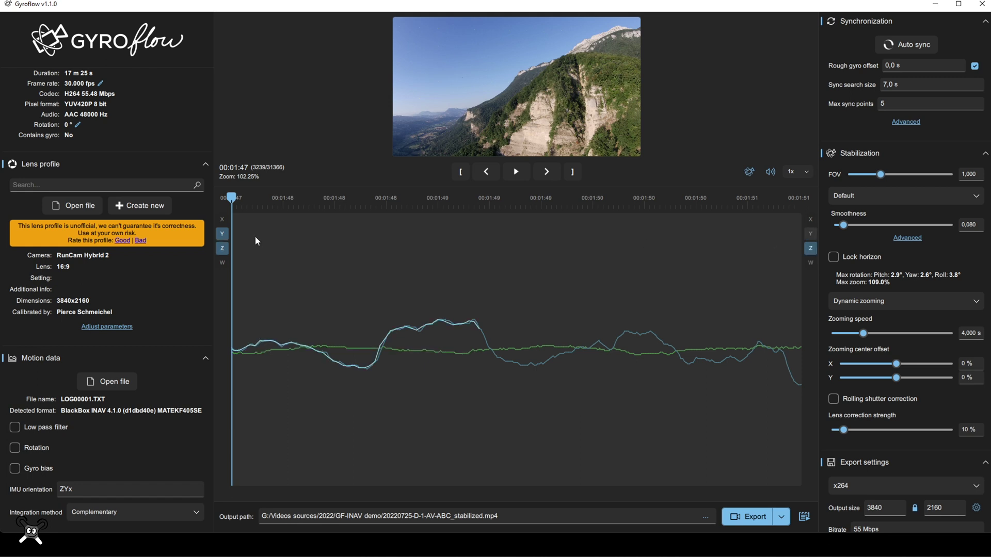
left_click(222, 234)
Check how closely the Z-axis curves match near the start of the first analyzed segment, around 00:01:40.
scroll(416, 367, "up", 2)
scroll(416, 367, "down", 10)
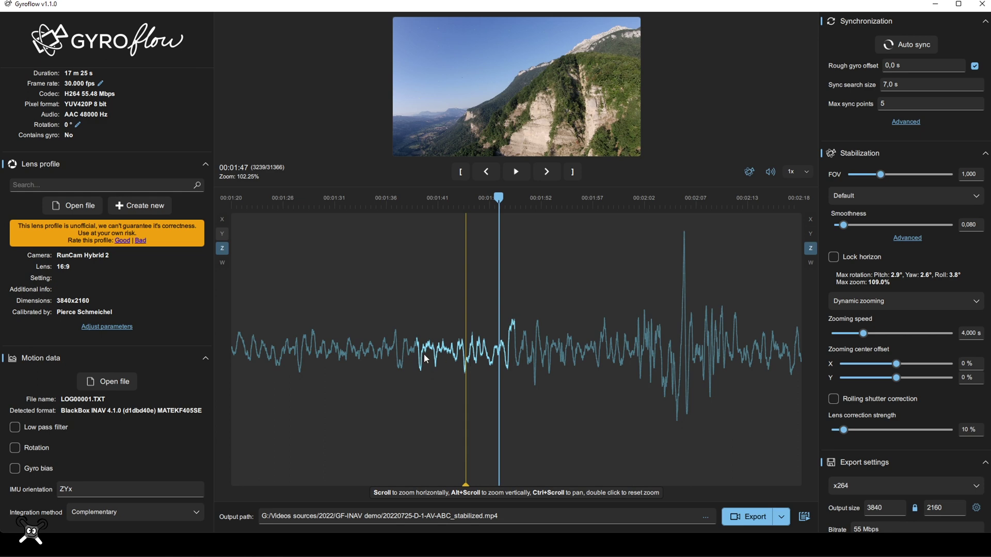
left_click(426, 358)
scroll(465, 362, "up", 10)
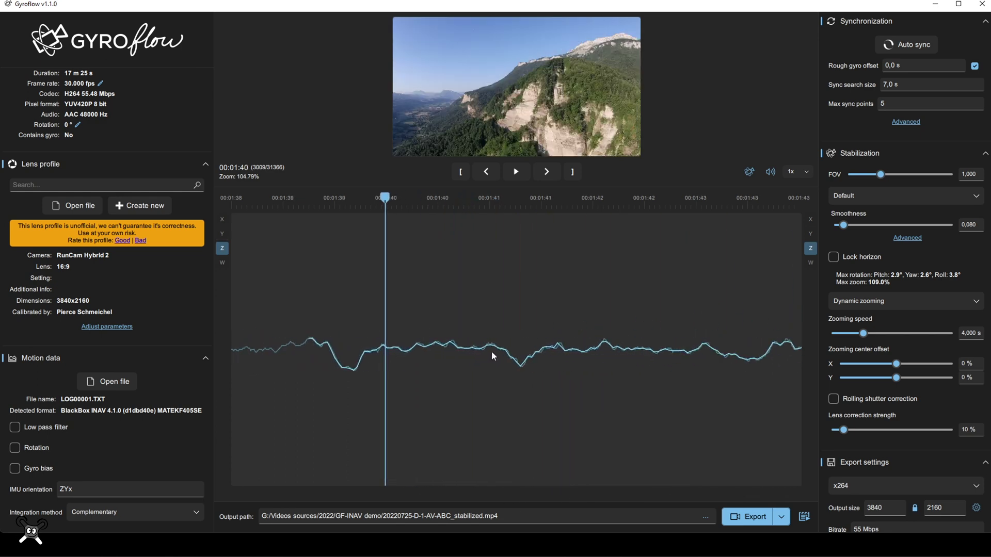
scroll(491, 351, "up", 3)
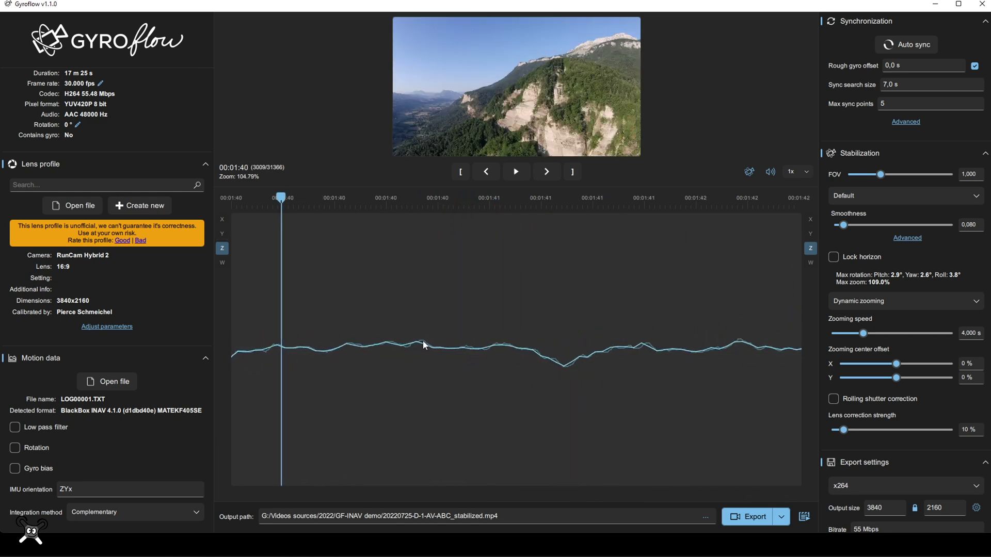
Examine how closely the X, Y and Z curves match at the third sync point, around 00:08:42.
scroll(586, 370, "down", 20)
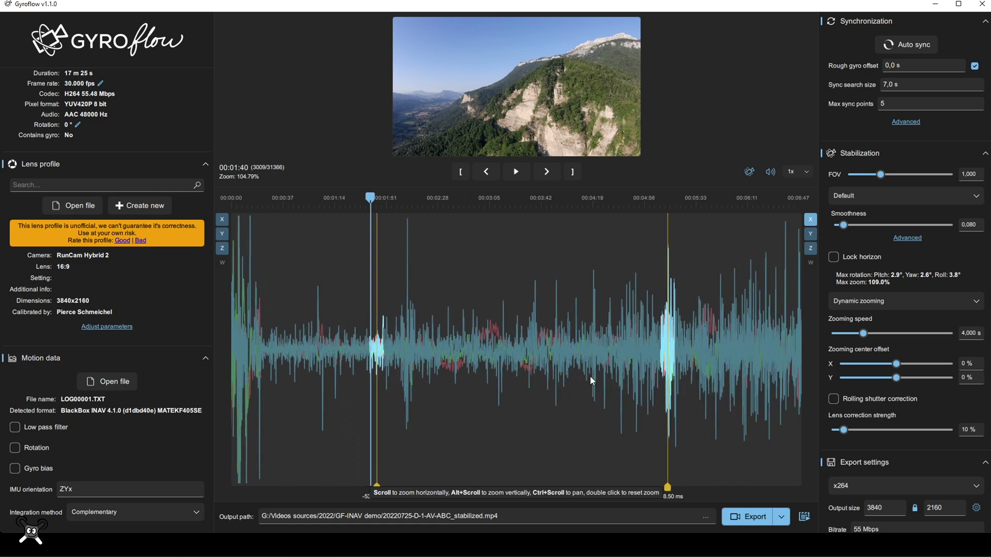
scroll(591, 378, "down", 5, "alt")
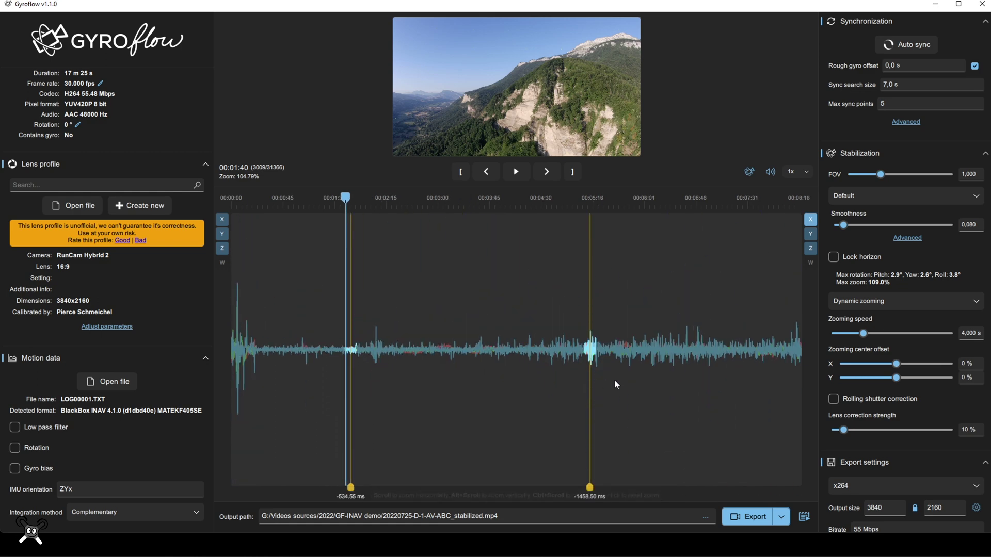
scroll(614, 381, "down", 2, "ctrl")
scroll(617, 387, "down", 3)
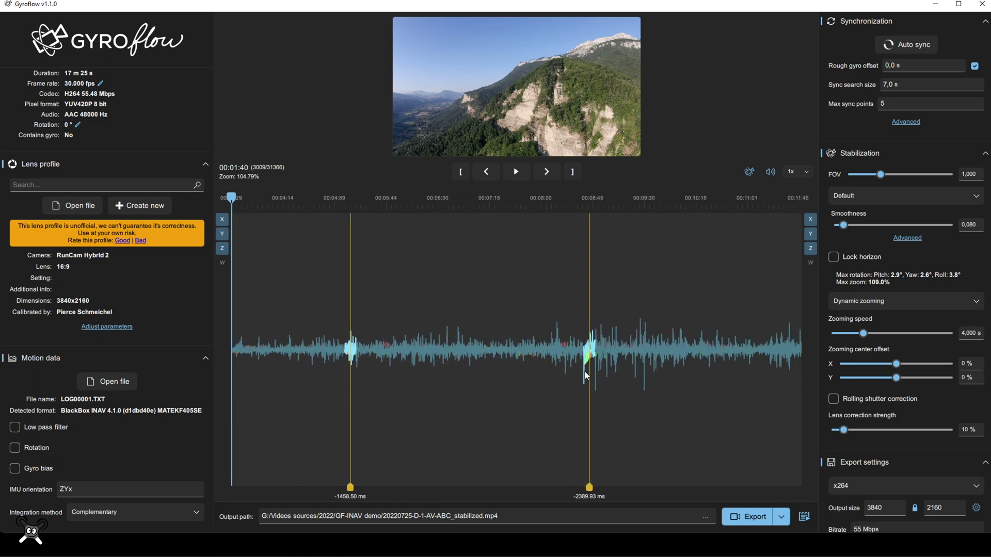
left_click(586, 374)
scroll(584, 371, "up", 5)
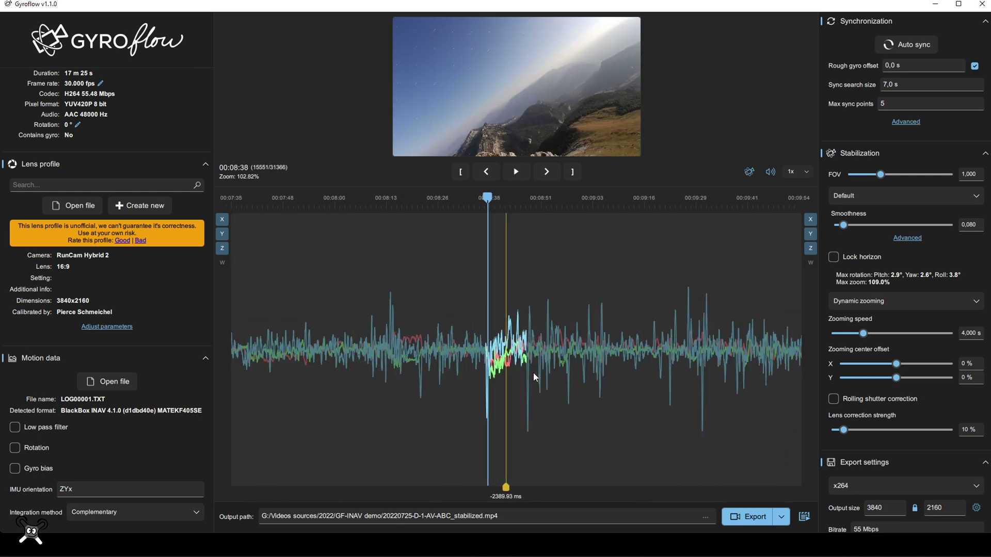
scroll(510, 366, "up", 10)
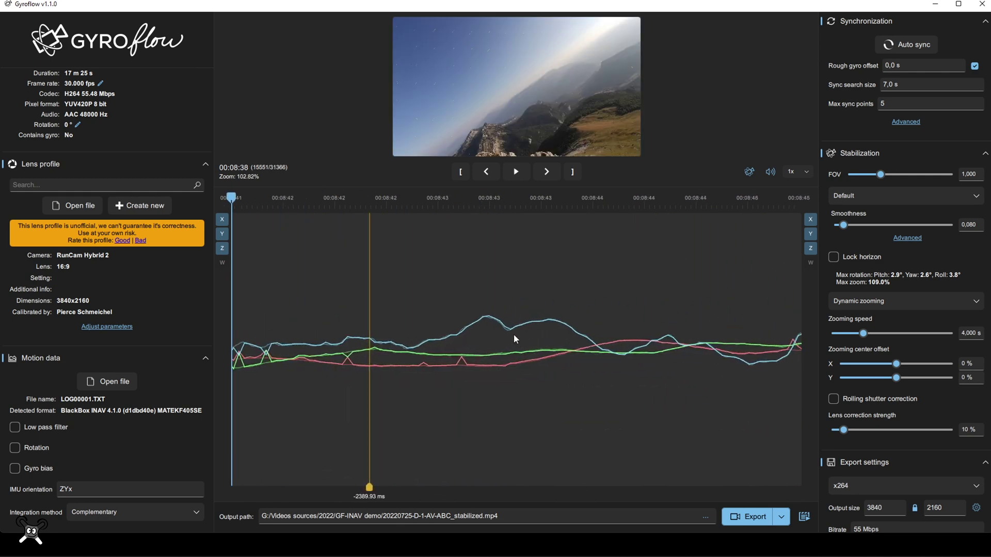
scroll(514, 334, "up", 2)
scroll(515, 333, "up", 3)
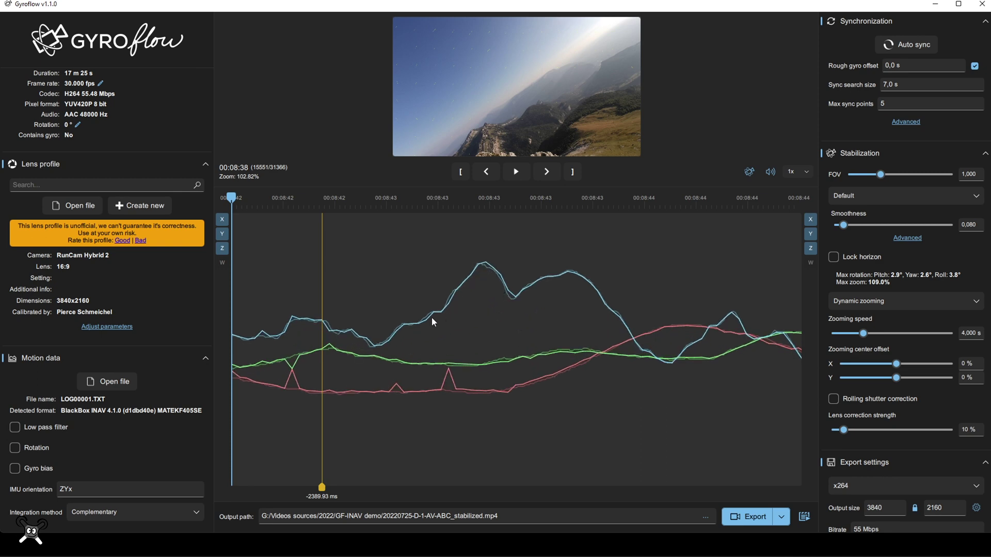
scroll(428, 382, "down", 3)
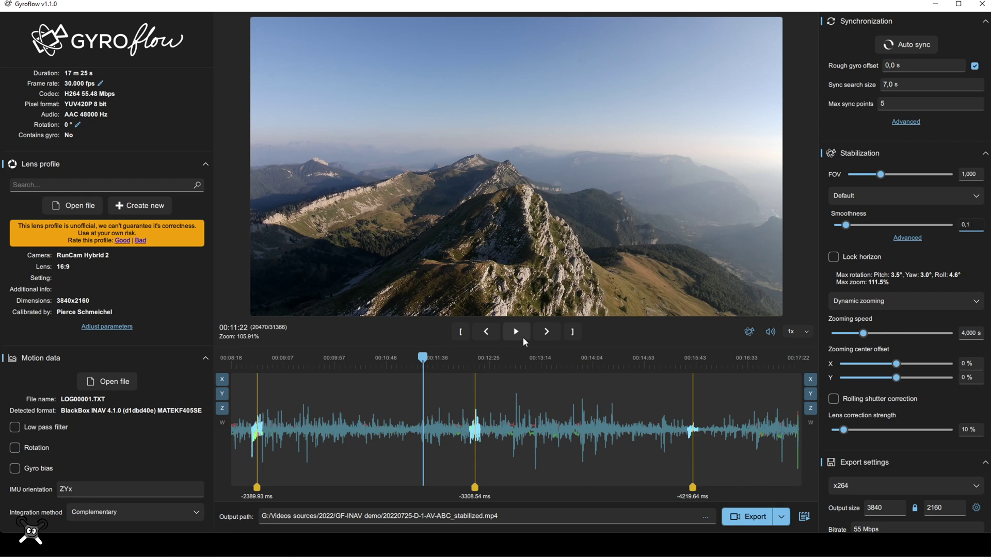
Play the stabilized preview from around 00:11:22 with the sound volume lowered.
left_click(524, 338)
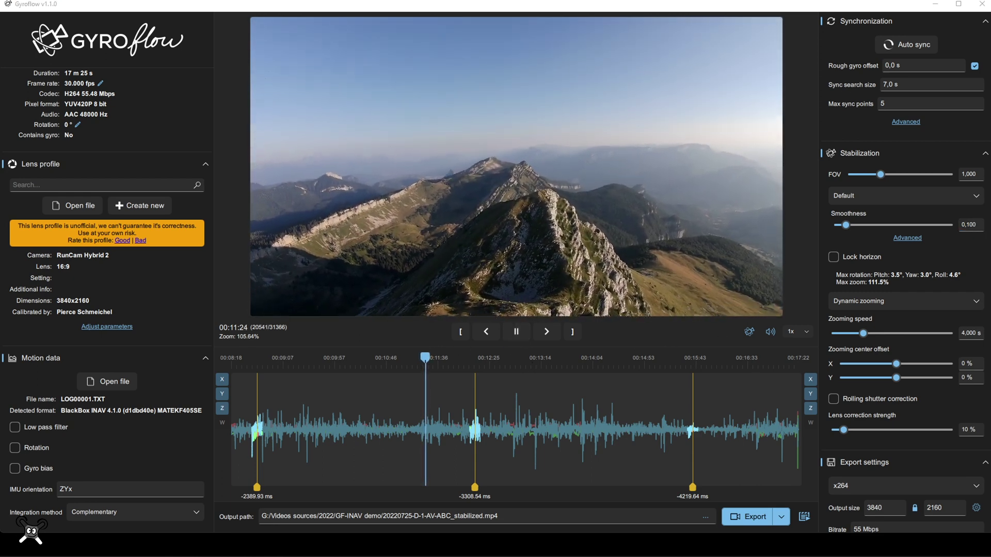
key("XF86AudioLowerVolume")
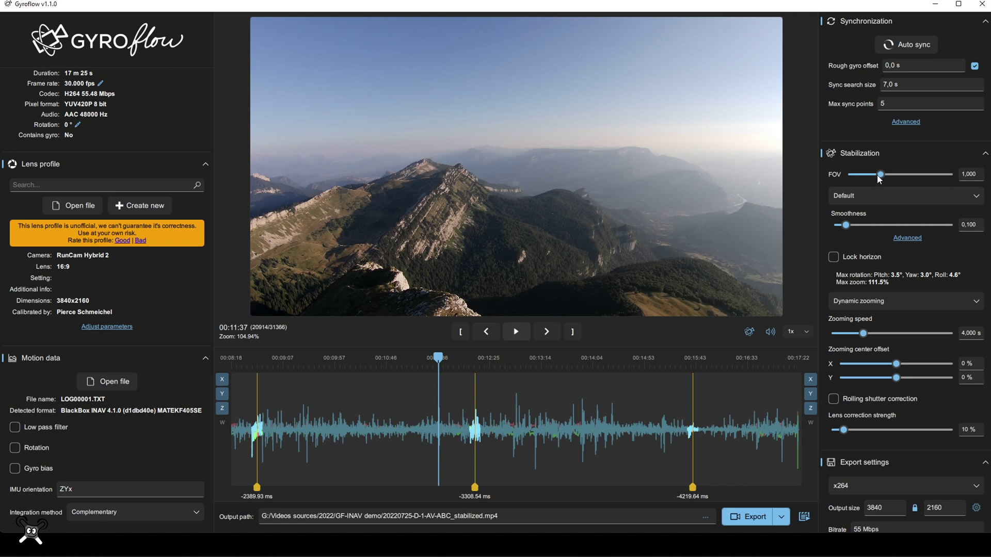
Try a wider FOV of about 1,103 and restore it to 1,000.
left_click_drag(883, 178, 888, 178)
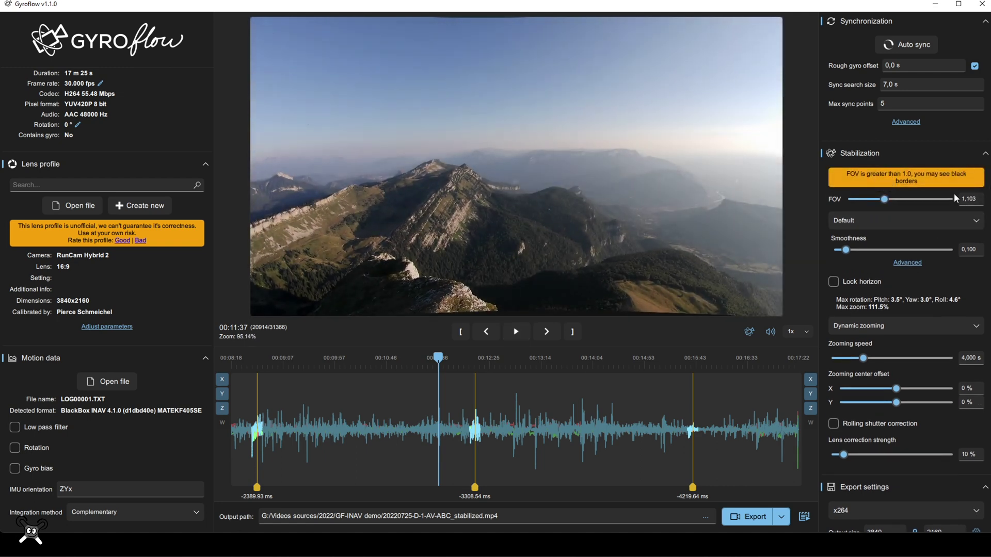
left_click_drag(892, 205, 892, 201)
type("000")
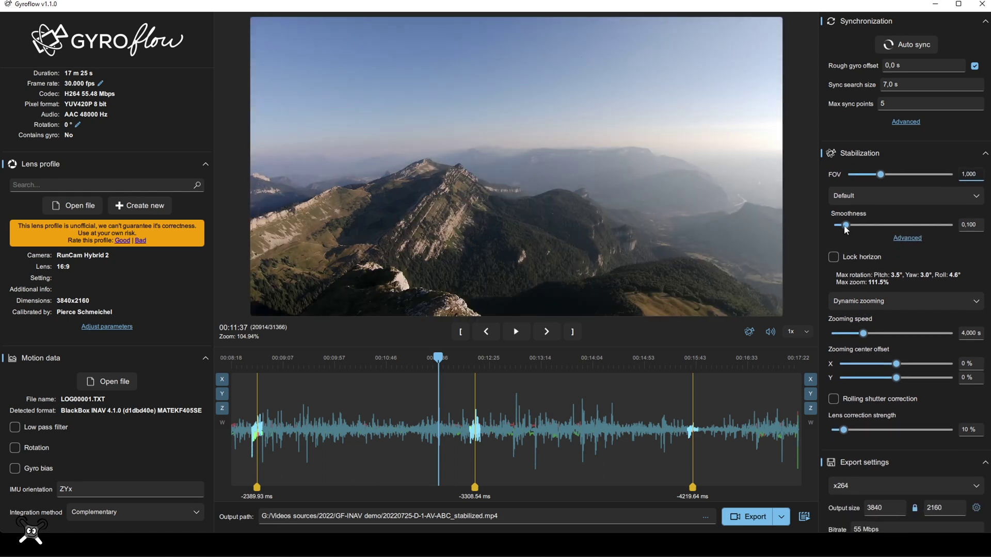
Try a stronger smoothness of about 0,369 during playback and return it to 0,1.
left_click_drag(846, 230, 881, 232)
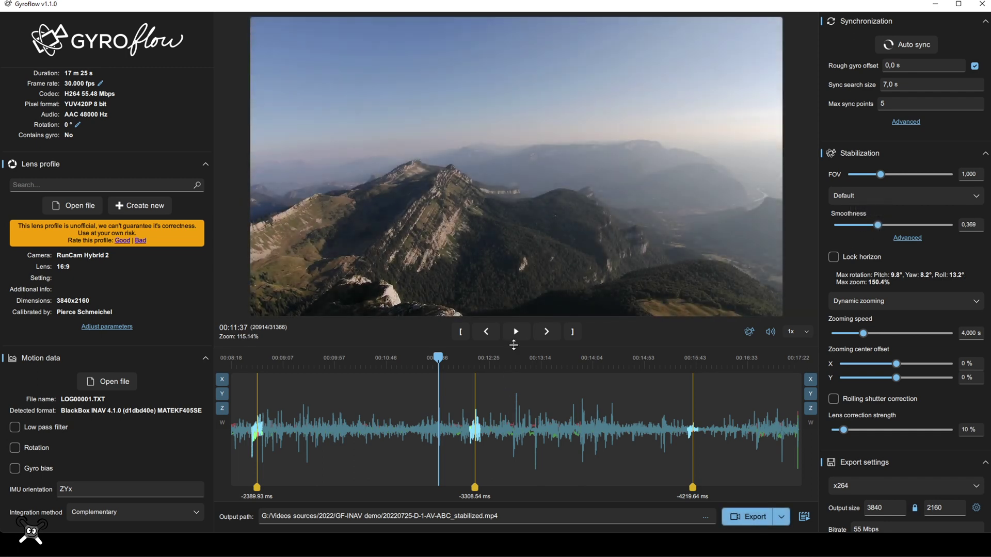
left_click(516, 332)
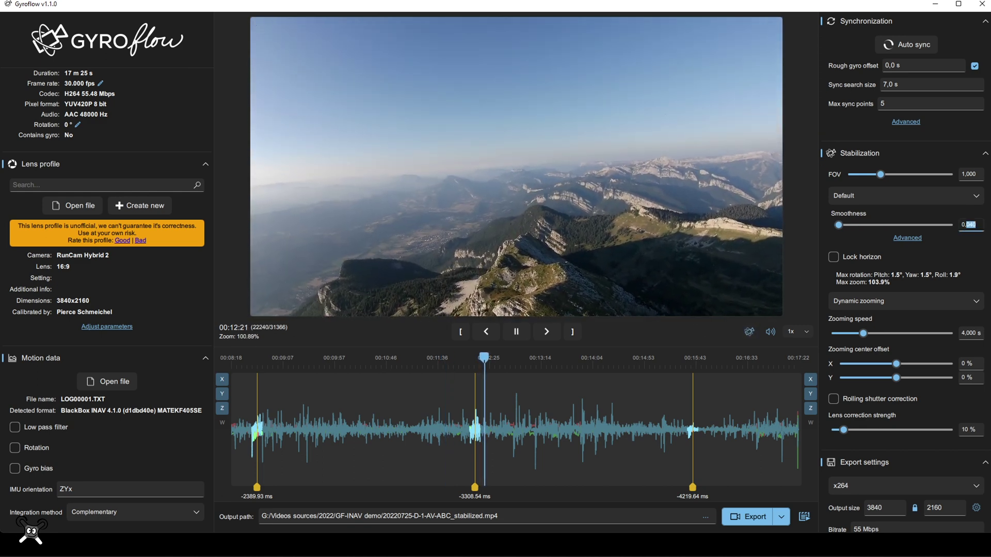
type("1")
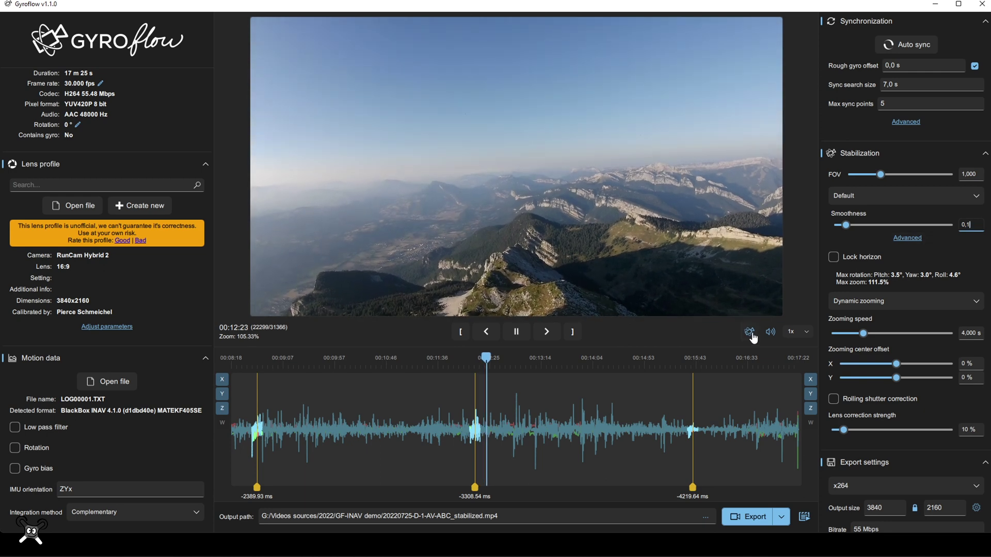
key("Return")
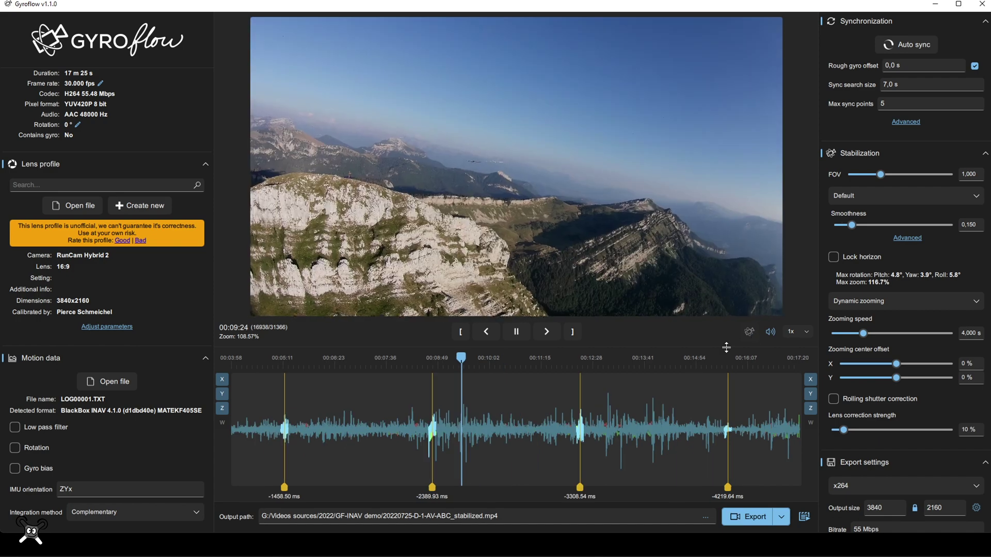
Enlarge the video preview and switch stabilization back on to compare it with the raw footage around 00:09:25.
left_click_drag(722, 355, 722, 407)
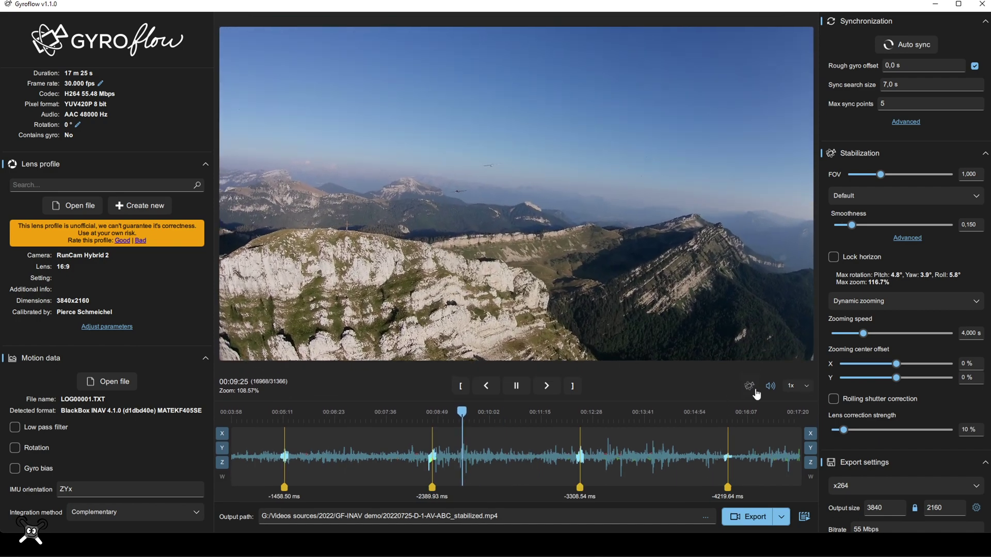
left_click(747, 391)
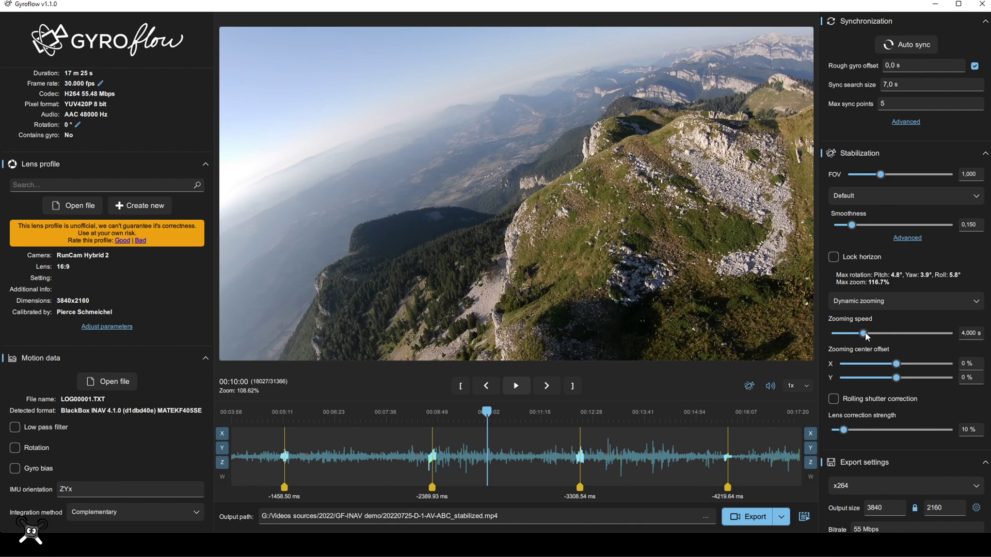
Try a slightly higher zooming speed value and set it back to 4,0 s.
left_click_drag(867, 336, 873, 335)
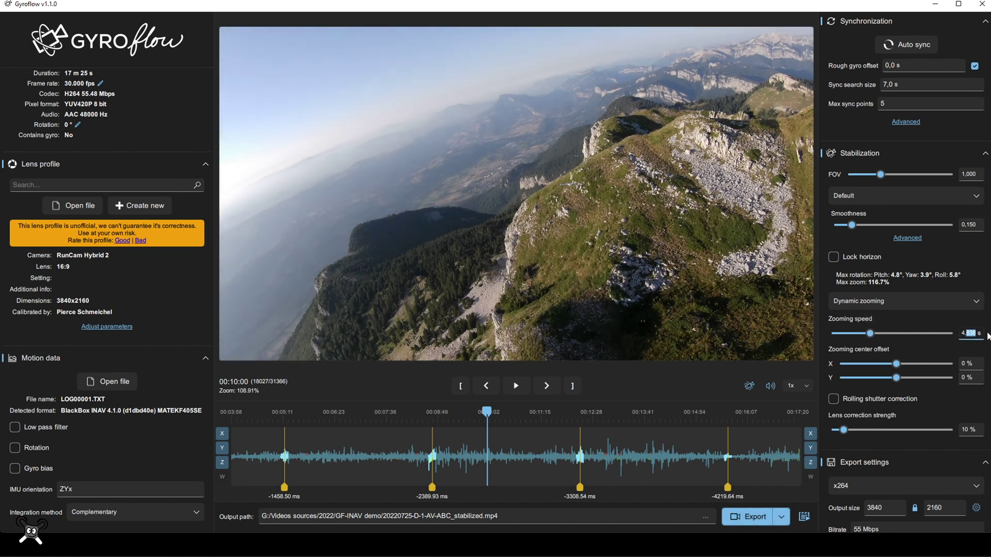
type("0")
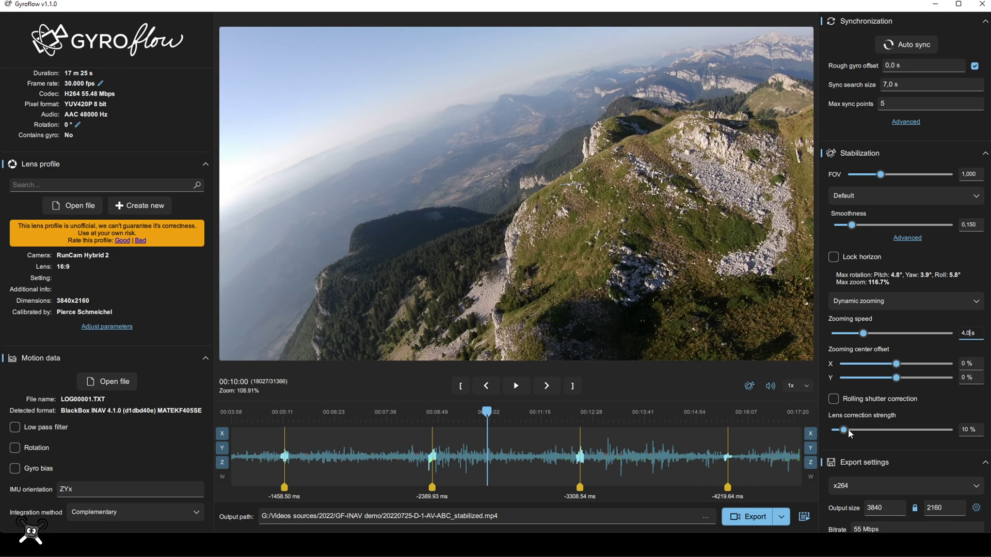
Try lens correction strengths up to about 48 % on playing footage around 00:07:21, restore 10 %, and pause playback.
left_click_drag(847, 433, 878, 430)
key("space")
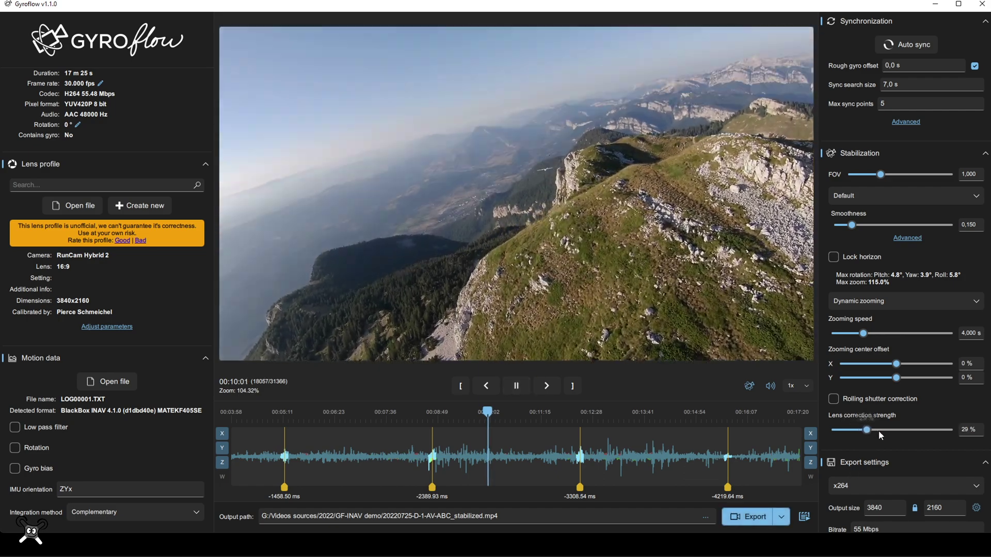
left_click(375, 427)
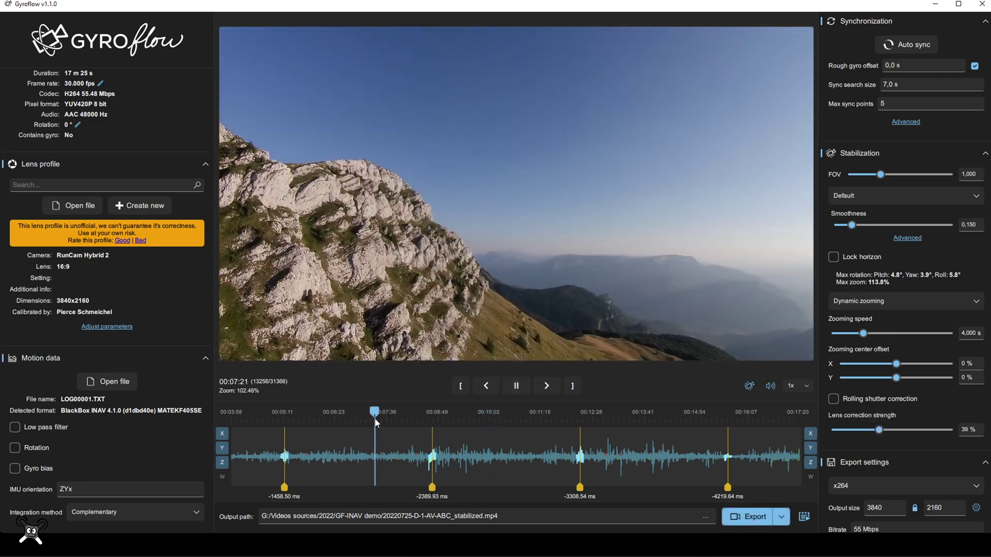
left_click(844, 430)
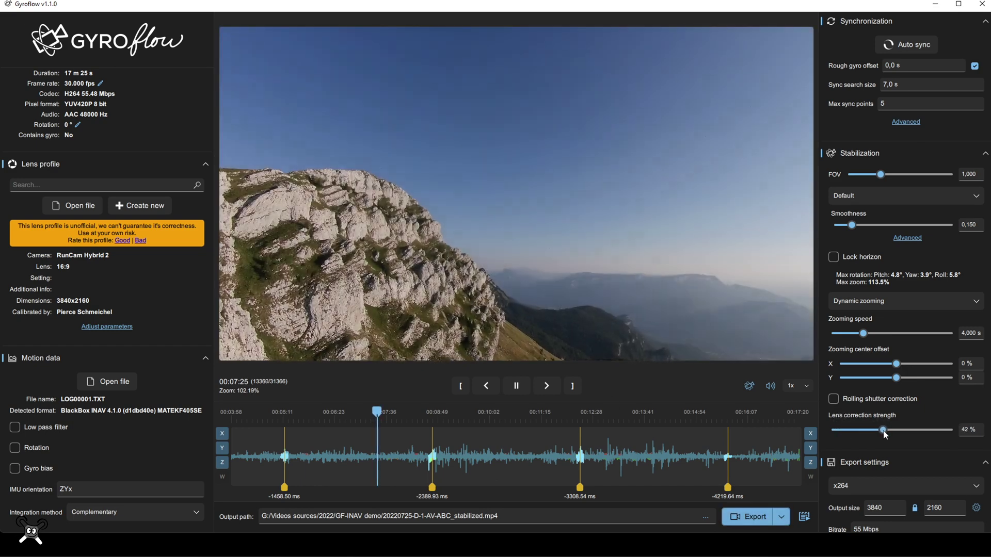
left_click_drag(845, 431, 893, 430)
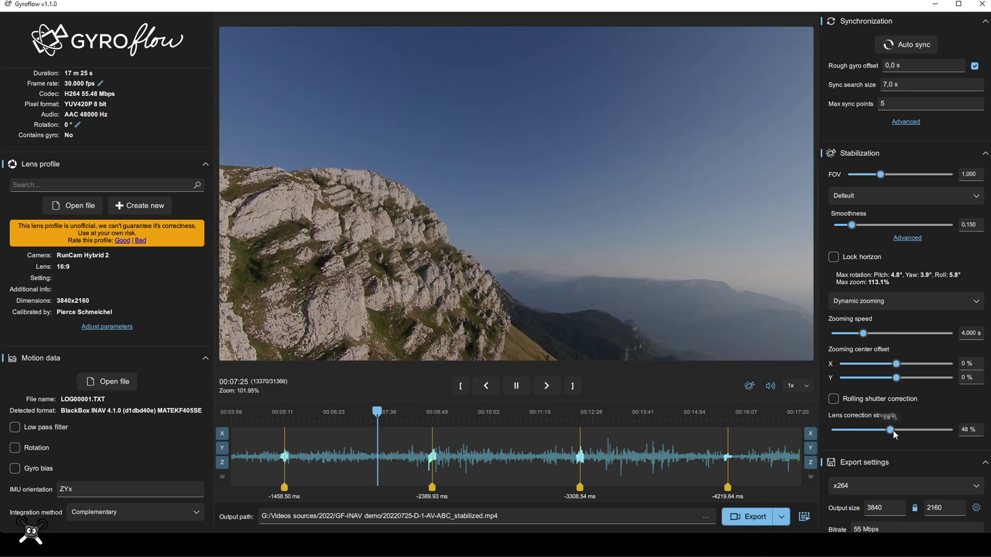
double_click(963, 430)
type("10")
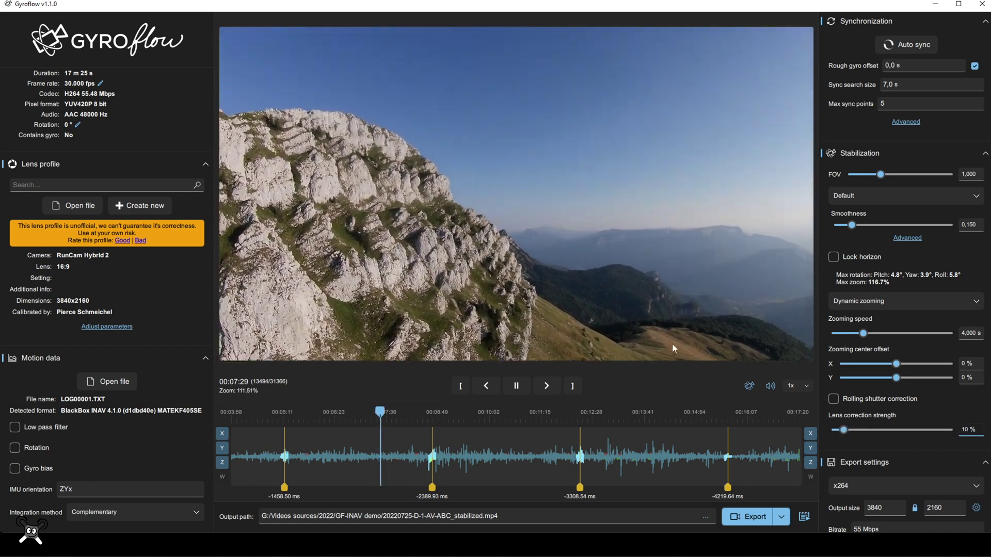
left_click(516, 385)
Review the export codec choices, keeping x264, and set the bitrate to 60 Mbps.
scroll(857, 330, "down", 5)
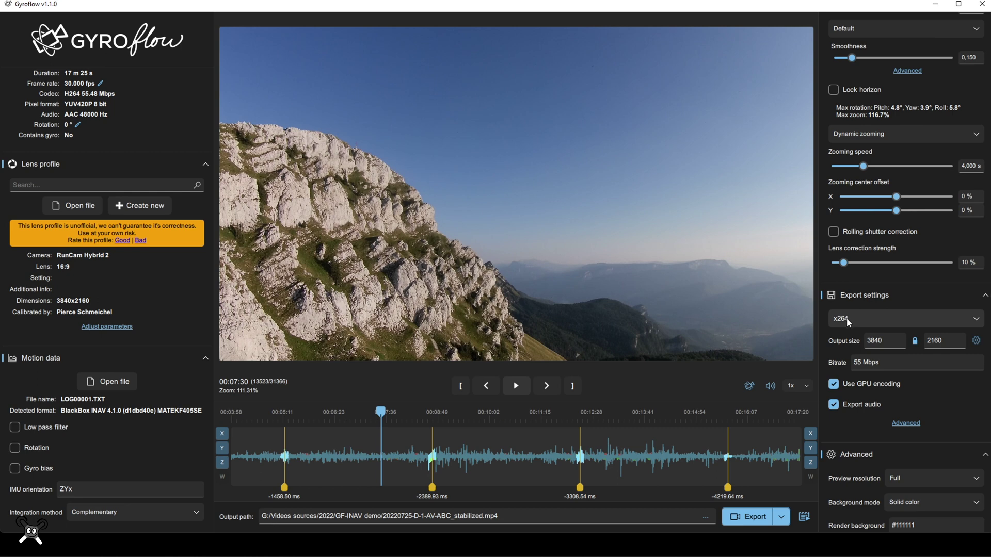
left_click(849, 324)
left_click(848, 322)
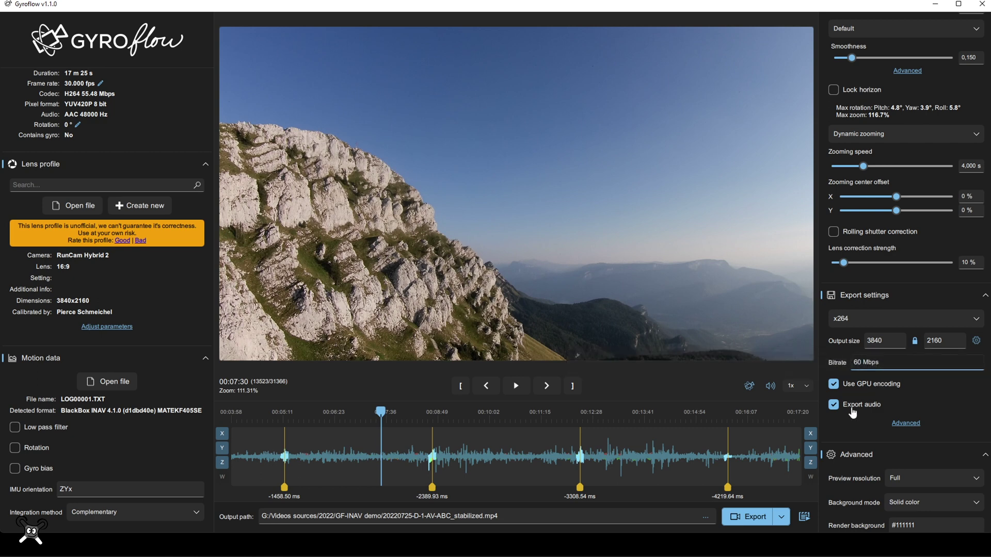
Export the stabilized video over the existing 20220725-D-1-AV-ABC_stabilized.mp4 and dismiss the completion message.
scroll(846, 391, "up", 2)
left_click(751, 522)
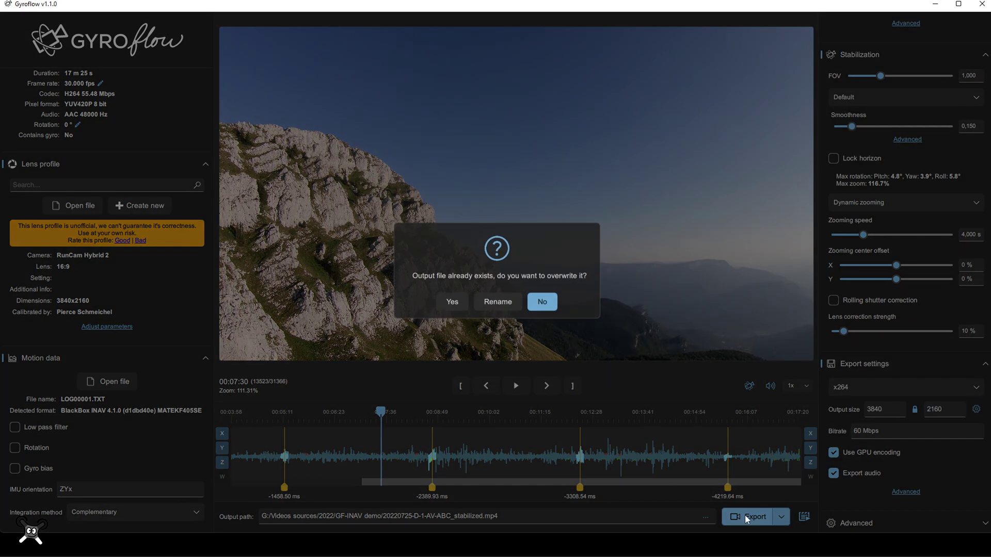
left_click(453, 306)
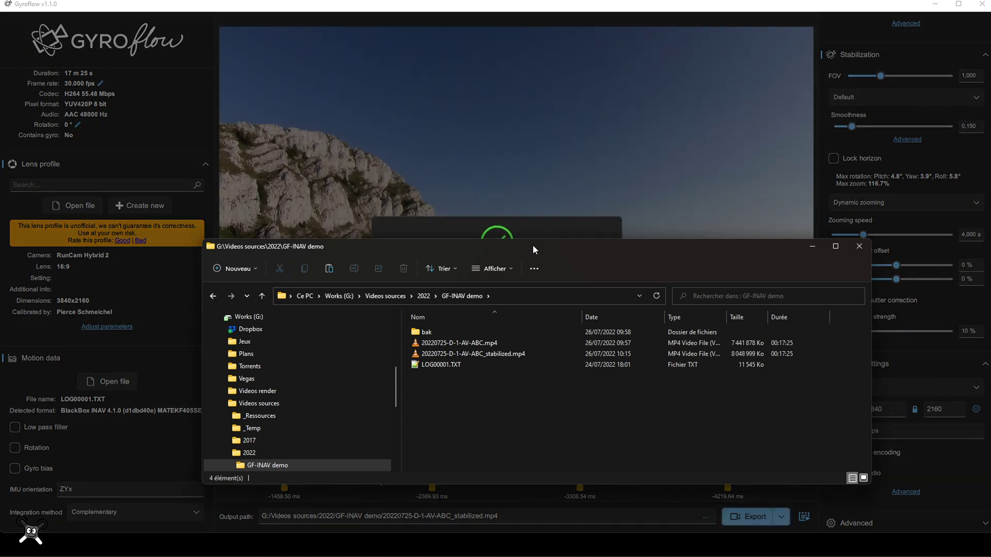
left_click_drag(533, 250, 514, 333)
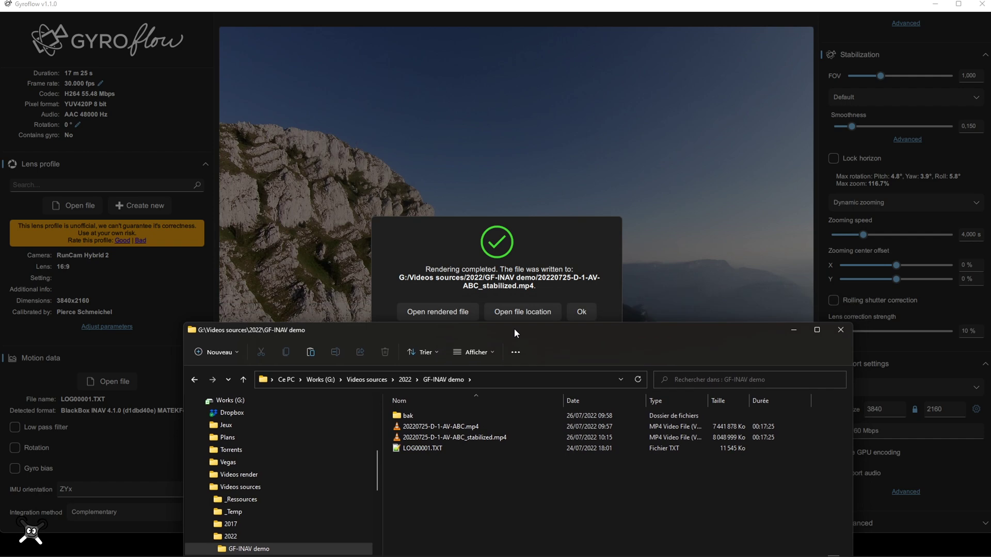
left_click(580, 313)
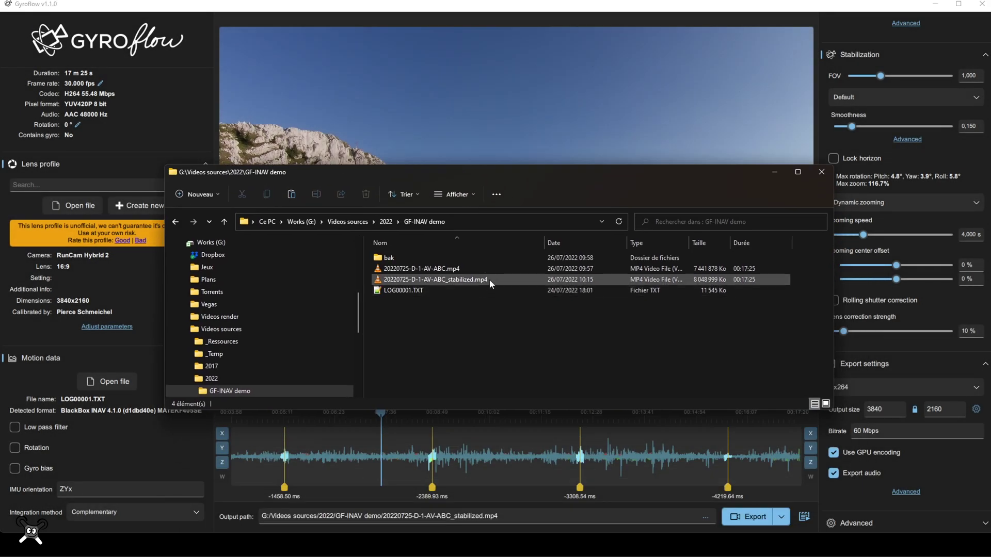
Check the video details of 20220725-D-1-AV-ABC_stabilized.mp4 in its file properties, including the data rate, and close them.
right_click(723, 279)
left_click(785, 525)
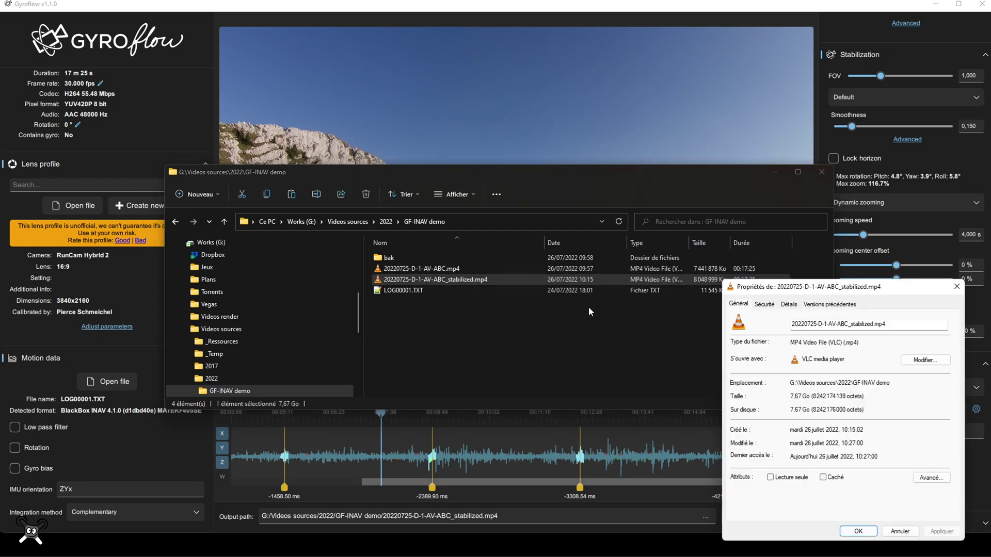
left_click(789, 304)
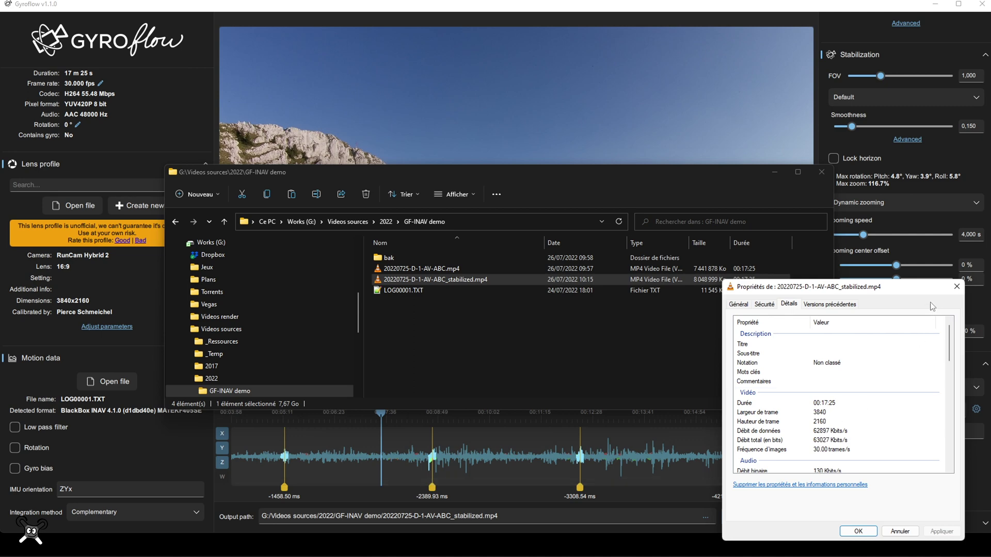
left_click(956, 287)
Check the same video details for the original 20220725-D-1-AV-ABC.mp4 in its file properties and close them.
left_click(578, 269)
right_click(577, 268)
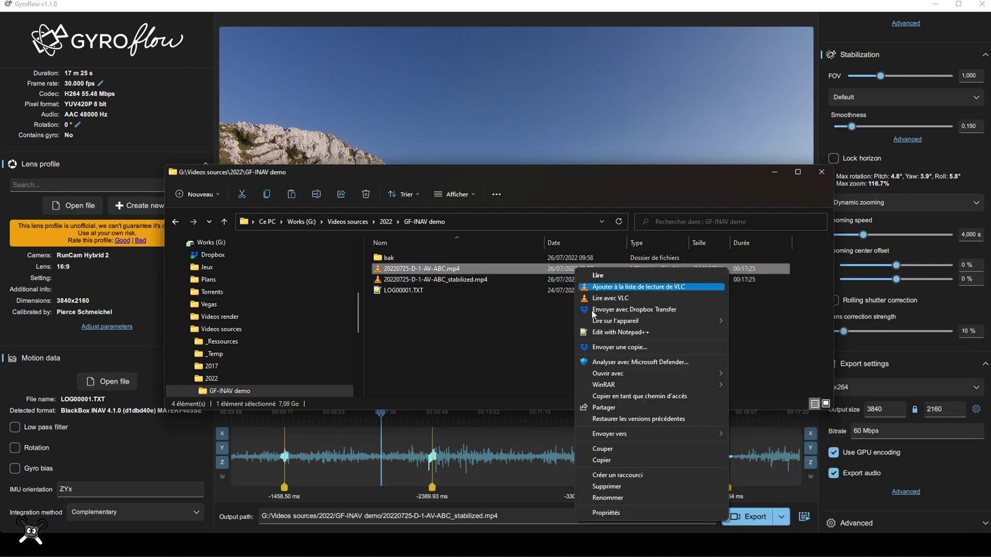
left_click(606, 513)
left_click(646, 292)
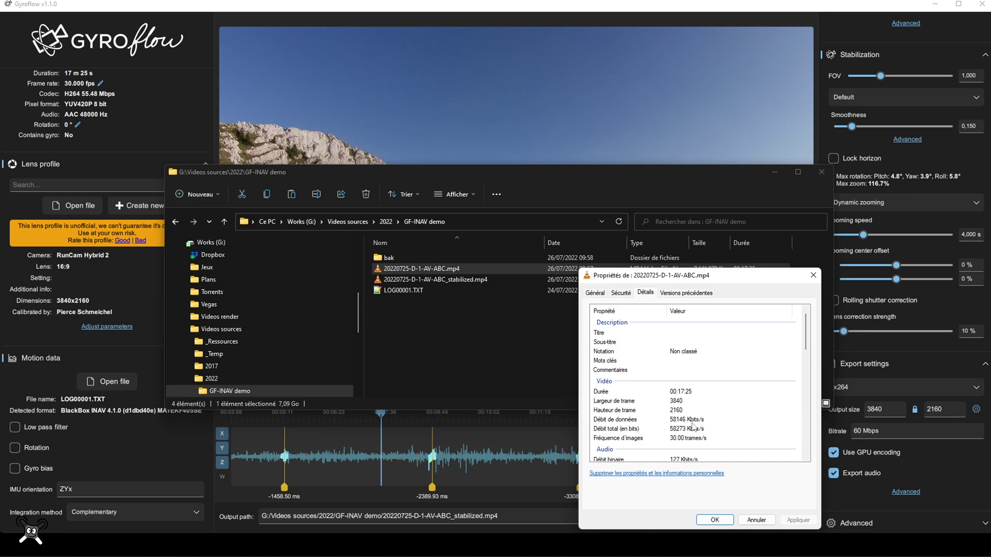
left_click(757, 520)
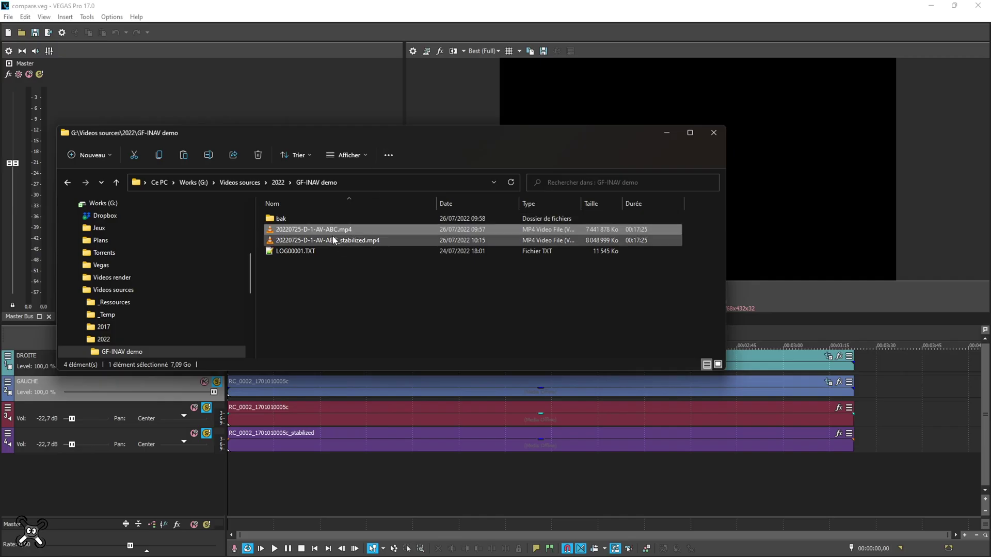
Add 20220725-D-1-AV-ABC.mp4 and 20220725-D-1-AV-ABC_stabilized.mp4 together to the GAUCHE track, one after the other behind the existing clip.
left_click(301, 230, "ctrl")
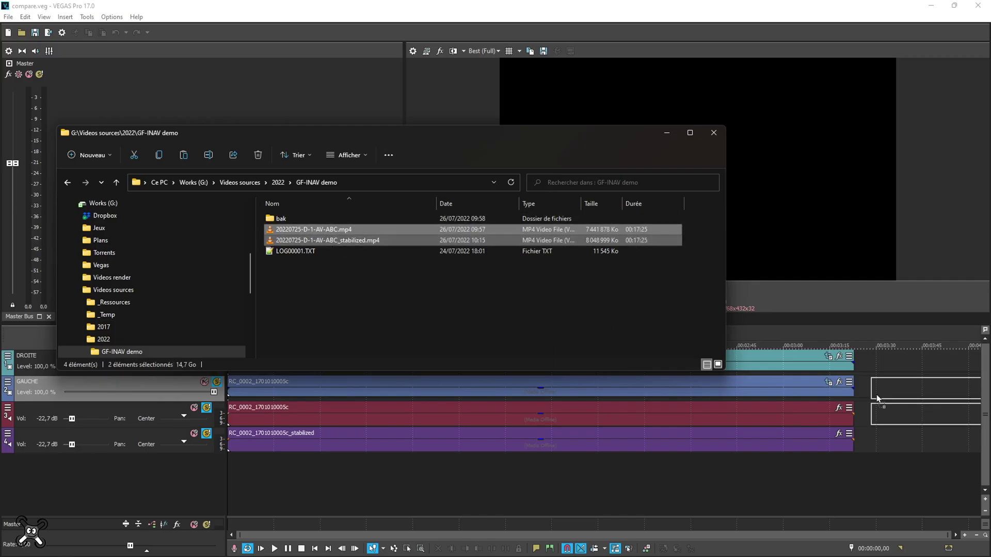
left_click_drag(876, 394, 840, 393)
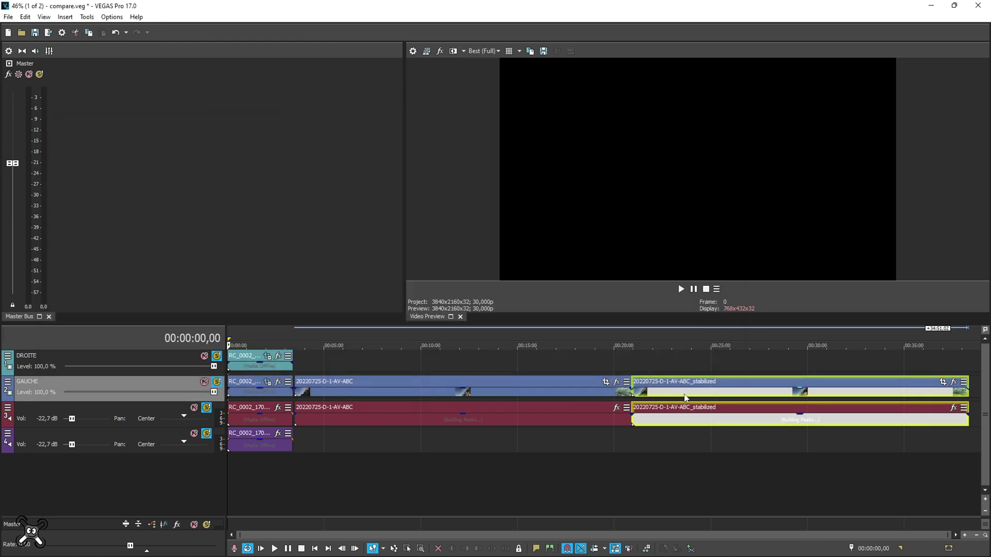
Move the stabilized clip's video to the DROITE track and its audio to the lowest track, aligning both with the start of the original clip.
left_click(675, 390)
left_click(647, 390)
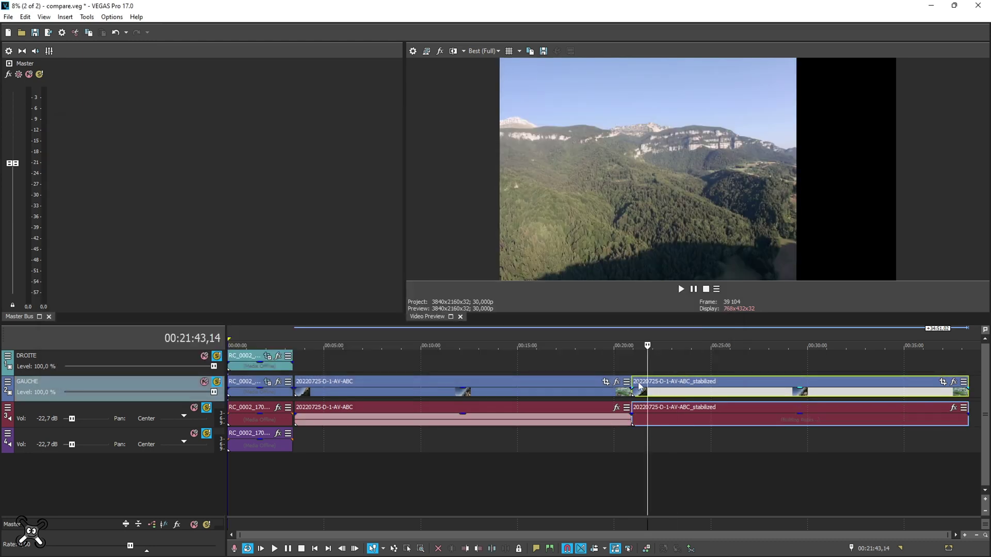
left_click_drag(639, 369, 640, 366)
left_click_drag(642, 415, 622, 443)
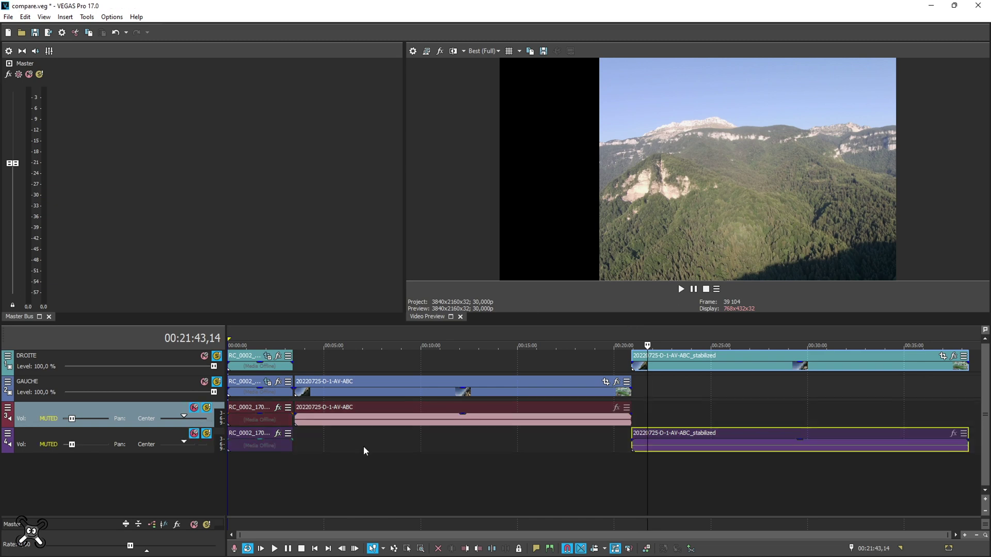
left_click_drag(657, 436, 327, 438)
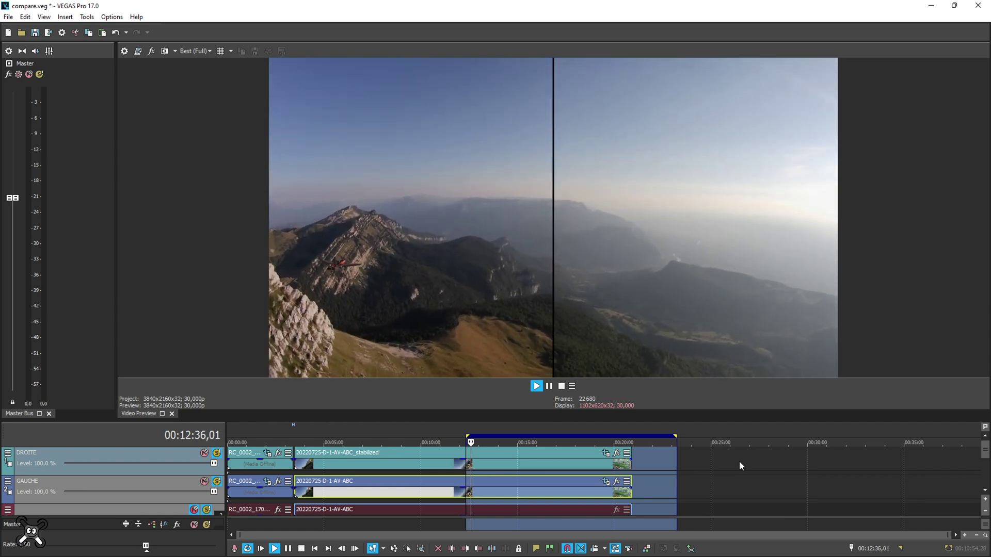
Play the side-by-side comparison over a loop region starting at about 00:09:58.
left_click_drag(739, 460, 439, 452)
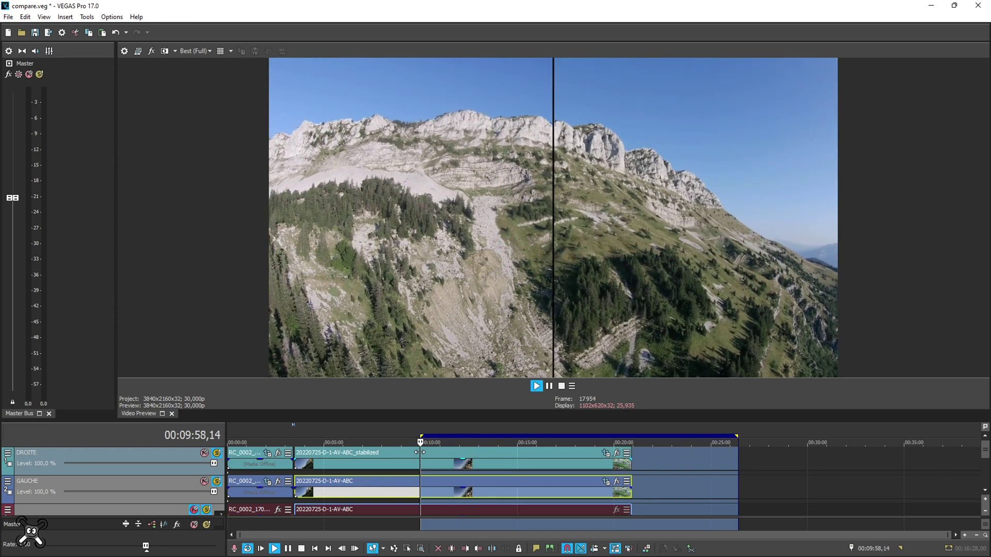